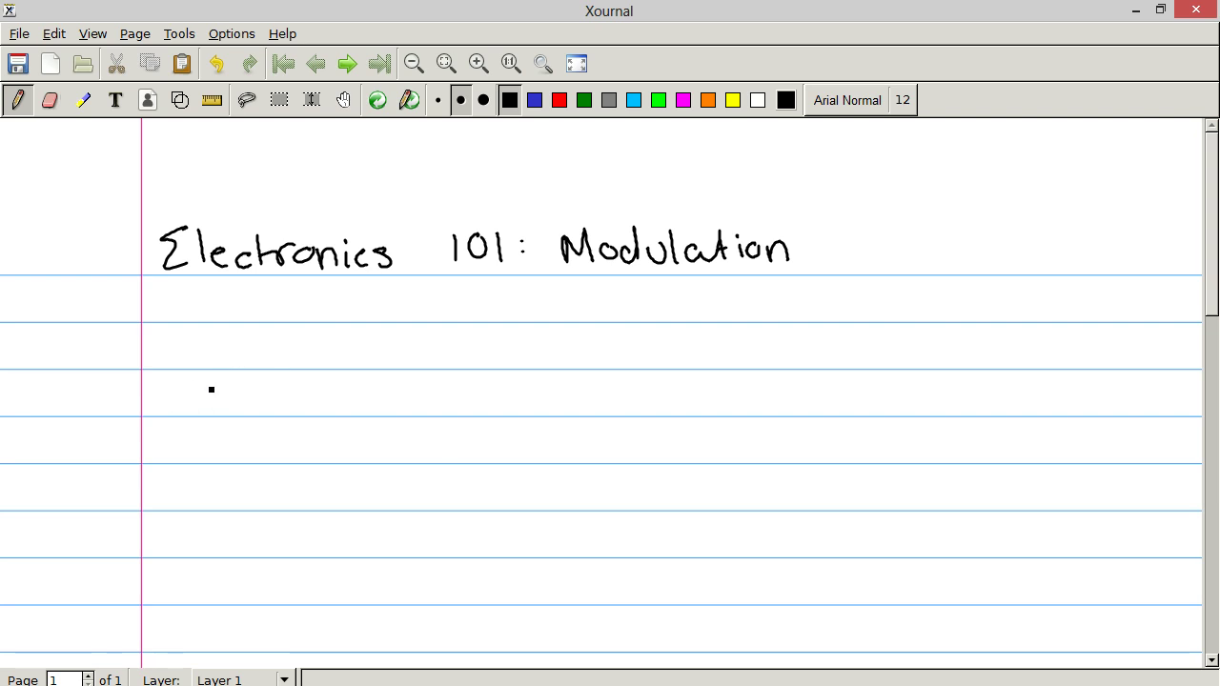
Handwrite the headings AM, FM and PWM side by side under the title
mouse_move(181, 412)
left_mouse_down()
mouse_move(210, 412)
mouse_move(204, 400)
left_mouse_up()
mouse_move(221, 381)
left_mouse_down()
mouse_move(221, 408)
mouse_move(247, 408)
left_mouse_up()
mouse_move(461, 378)
left_mouse_down()
mouse_move(463, 410)
mouse_move(479, 366)
left_mouse_up()
left_click_drag(465, 399, 521, 410)
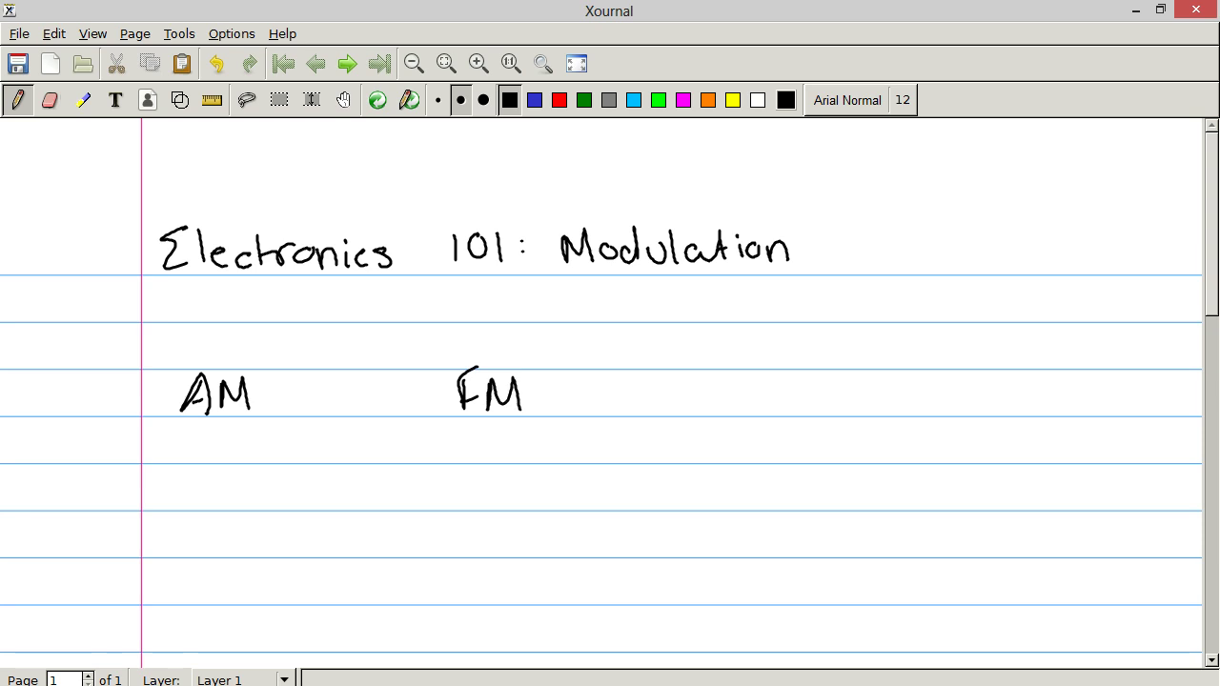
left_click_drag(680, 387, 680, 414)
mouse_move(673, 381)
left_mouse_down()
mouse_move(683, 413)
mouse_move(709, 386)
mouse_move(733, 411)
mouse_move(746, 378)
left_mouse_up()
mouse_move(749, 381)
left_mouse_down()
mouse_move(749, 410)
mouse_move(780, 412)
left_mouse_up()
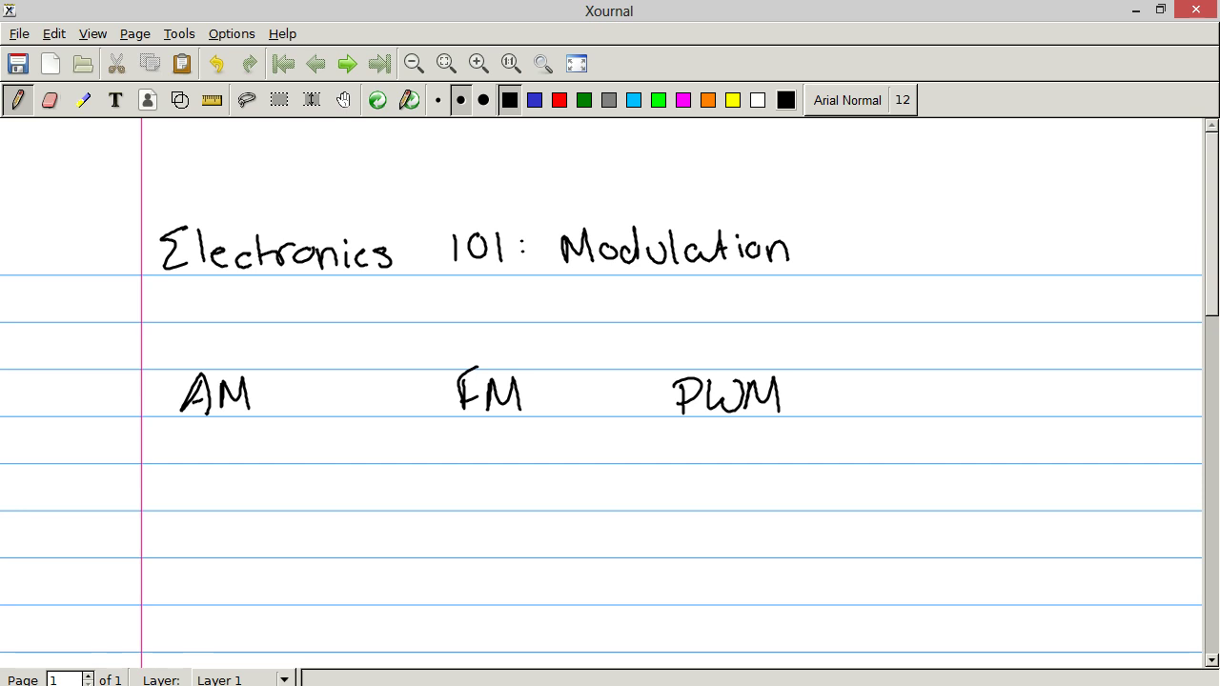
Underline each of the AM, FM and PWM headings
left_click_drag(166, 419, 260, 410)
left_click_drag(454, 421, 536, 412)
left_click_drag(650, 423, 809, 416)
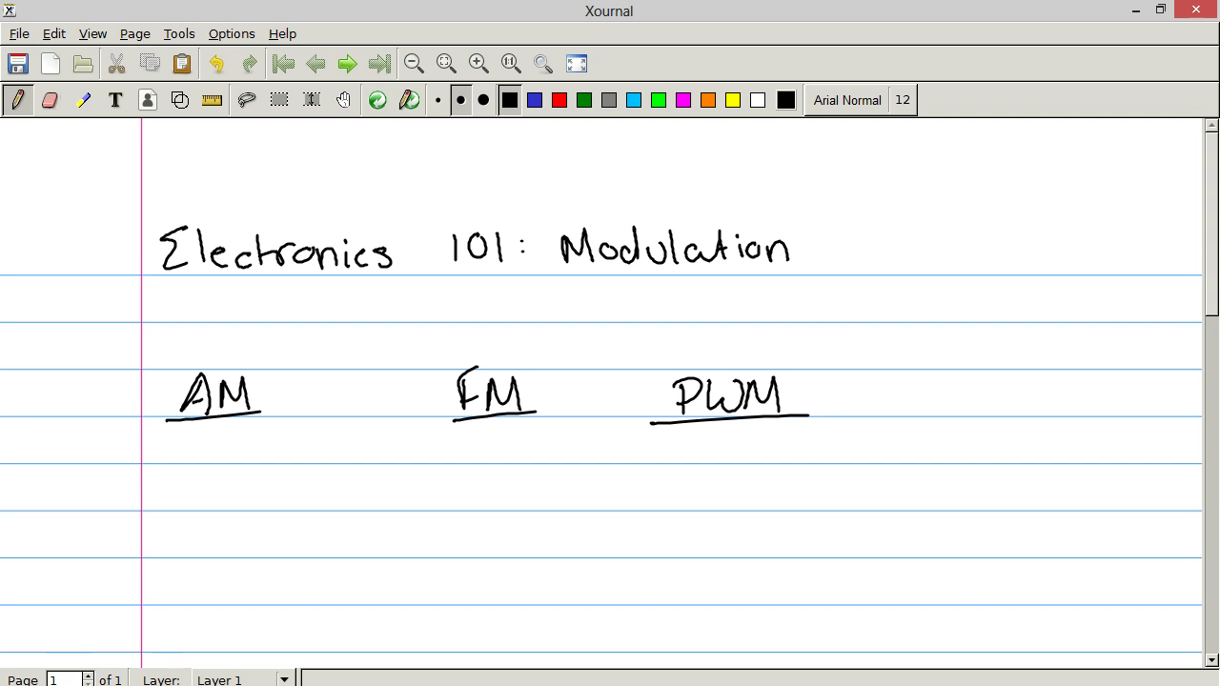
Write 'Amplitude Modulation' on two lines beneath the AM heading
left_click_drag(160, 482, 175, 474)
mouse_move(179, 484)
left_mouse_down()
mouse_move(189, 465)
mouse_move(221, 496)
mouse_move(227, 467)
left_mouse_up()
mouse_move(232, 442)
left_mouse_down()
mouse_move(257, 473)
mouse_move(303, 434)
mouse_move(327, 459)
left_mouse_up()
mouse_move(227, 511)
left_mouse_down()
mouse_move(227, 530)
mouse_move(260, 528)
left_mouse_up()
left_click_drag(277, 513, 277, 526)
mouse_move(285, 505)
left_mouse_down()
mouse_move(295, 522)
mouse_move(338, 511)
left_mouse_up()
mouse_move(355, 492)
left_mouse_down()
mouse_move(347, 505)
mouse_move(359, 492)
left_mouse_up()
left_click_drag(364, 509, 374, 502)
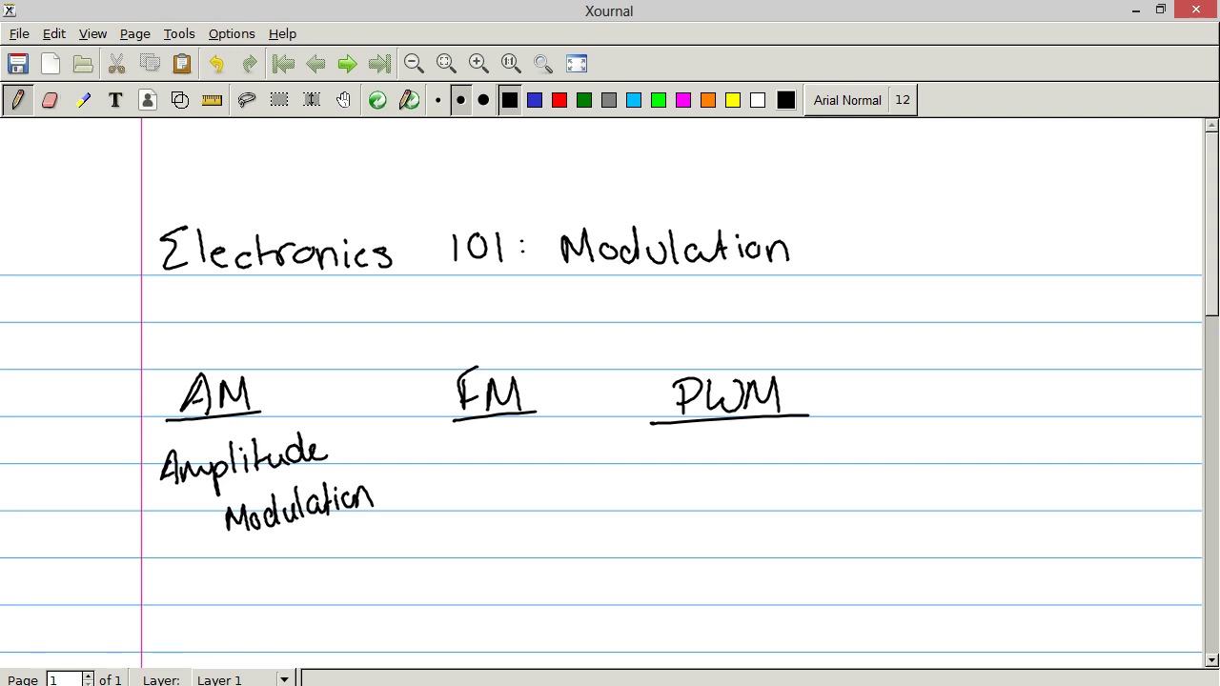
scroll(610, 381, "down", 10)
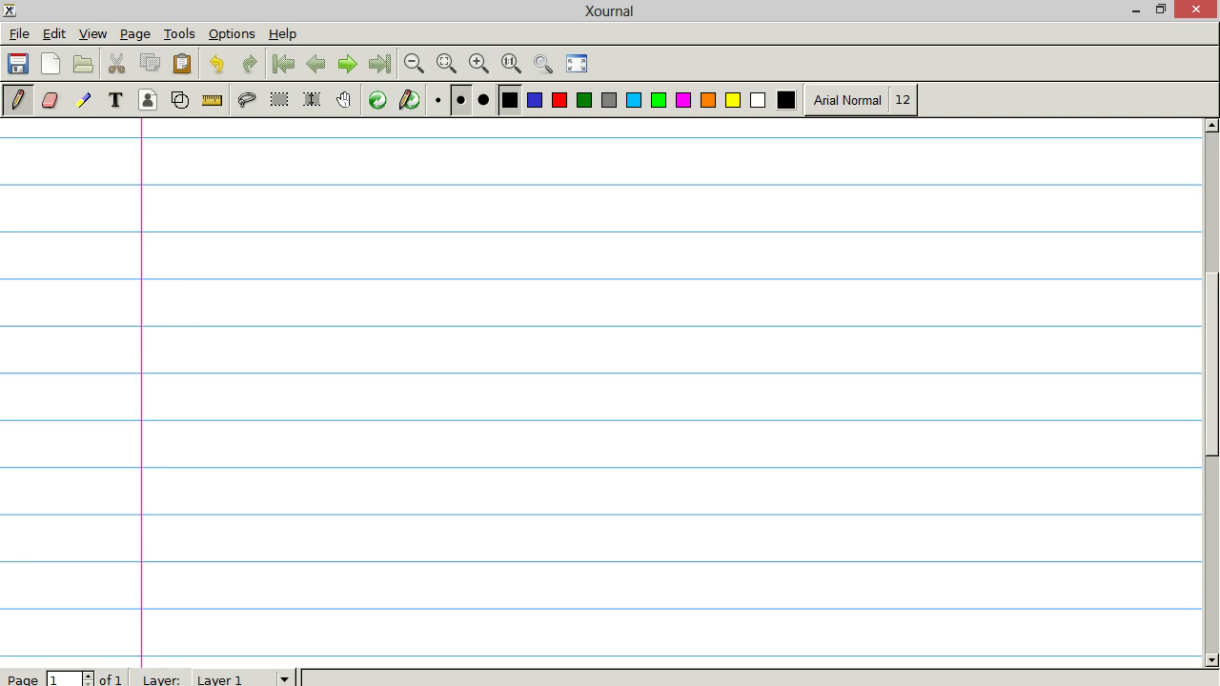
Write a new underlined 'AM' heading in a blank area further down
scroll(610, 381, "up", 8)
scroll(610, 382, "down", 9)
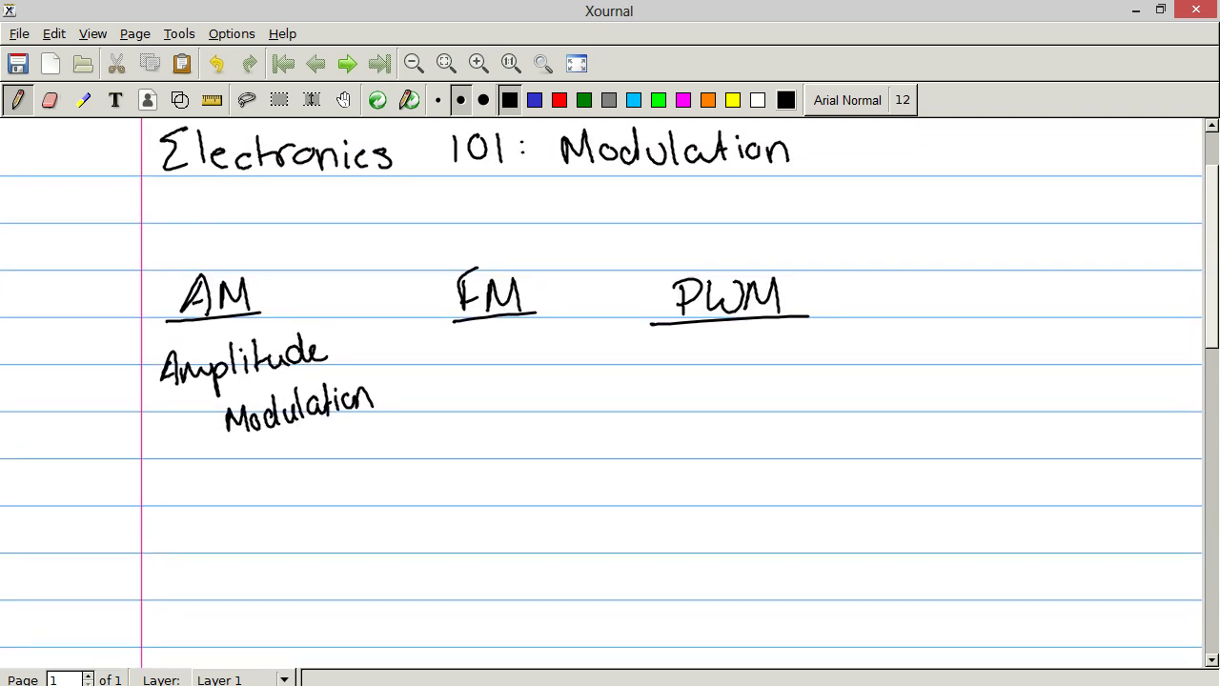
scroll(610, 382, "up", 1)
mouse_move(165, 305)
left_mouse_down()
mouse_move(182, 270)
mouse_move(195, 305)
left_mouse_up()
left_click_drag(171, 296, 186, 291)
mouse_move(200, 304)
left_mouse_down()
mouse_move(202, 277)
mouse_move(229, 301)
left_mouse_up()
left_click_drag(143, 314, 224, 305)
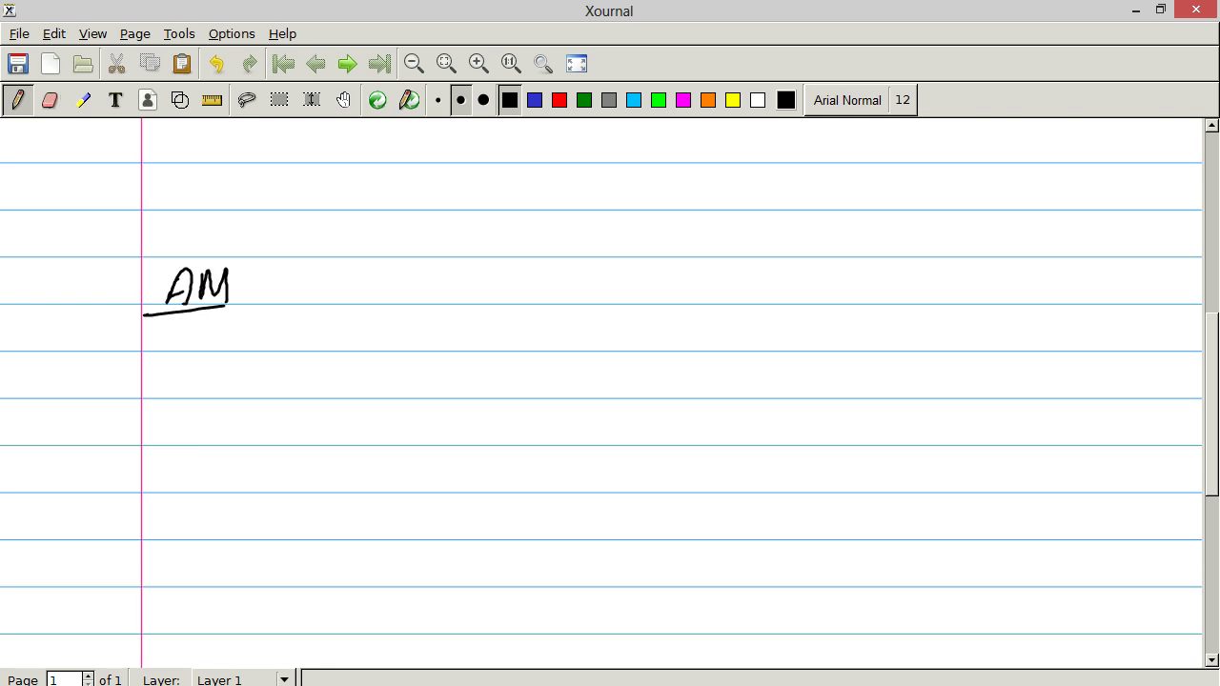
Write 'Carrier Wave, Signal' above the new AM heading
scroll(610, 381, "up", 4)
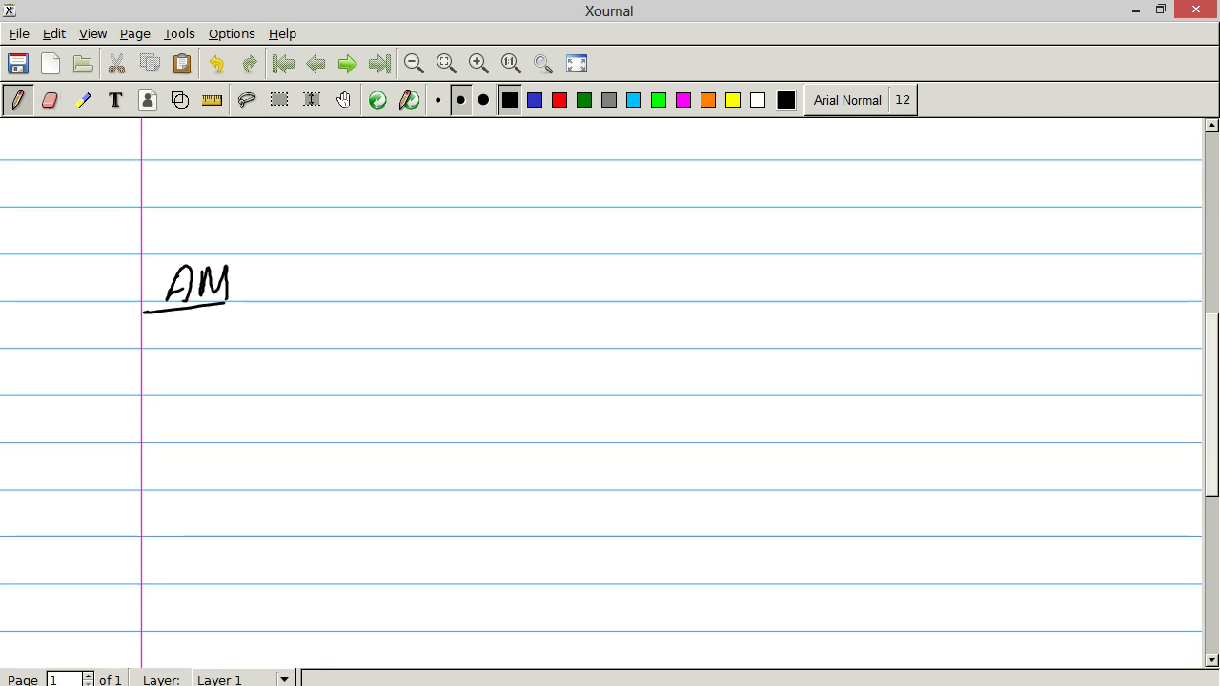
mouse_move(283, 202)
left_mouse_down()
mouse_move(278, 232)
mouse_move(326, 221)
left_mouse_up()
mouse_move(328, 234)
left_mouse_down()
mouse_move(343, 221)
mouse_move(352, 235)
mouse_move(378, 231)
mouse_move(460, 208)
mouse_move(467, 193)
left_mouse_up()
left_click(351, 210)
mouse_move(480, 214)
left_mouse_down()
mouse_move(514, 214)
mouse_move(551, 237)
left_mouse_up()
left_click_drag(628, 183, 603, 220)
mouse_move(633, 204)
left_mouse_down()
mouse_move(669, 238)
mouse_move(670, 202)
mouse_move(683, 215)
mouse_move(729, 209)
left_mouse_up()
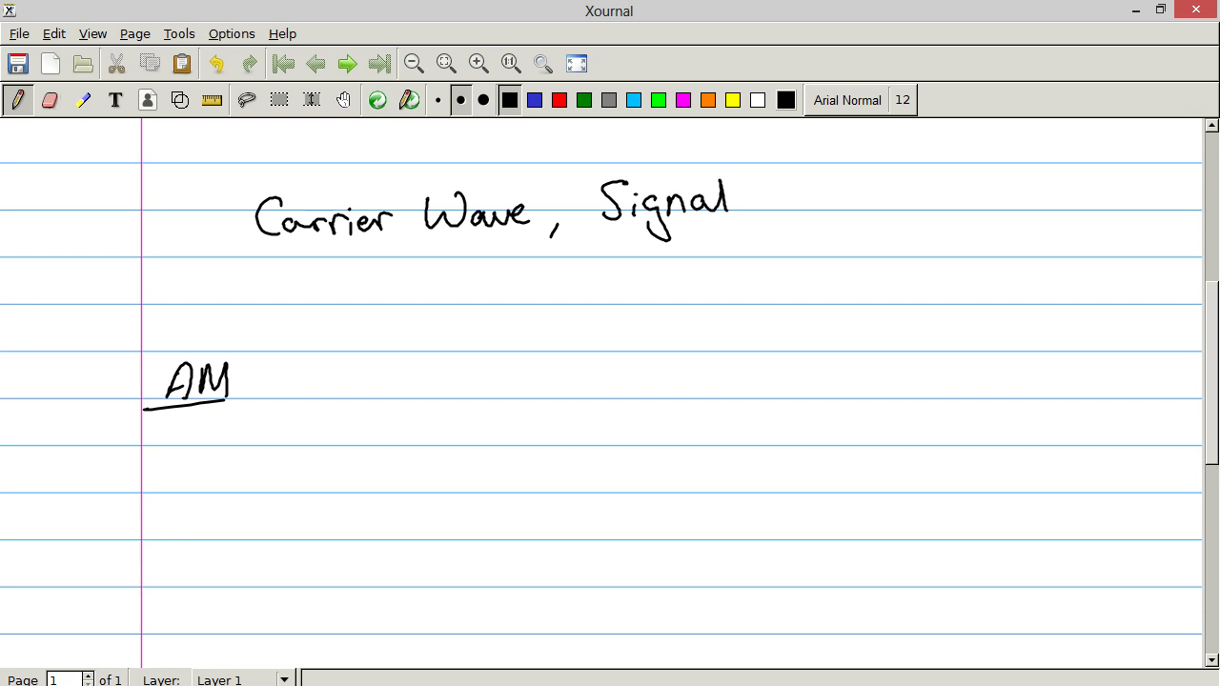
Write 'Amplitude of the Carrier Wave' below the AM heading
scroll(601, 391, "down", 3)
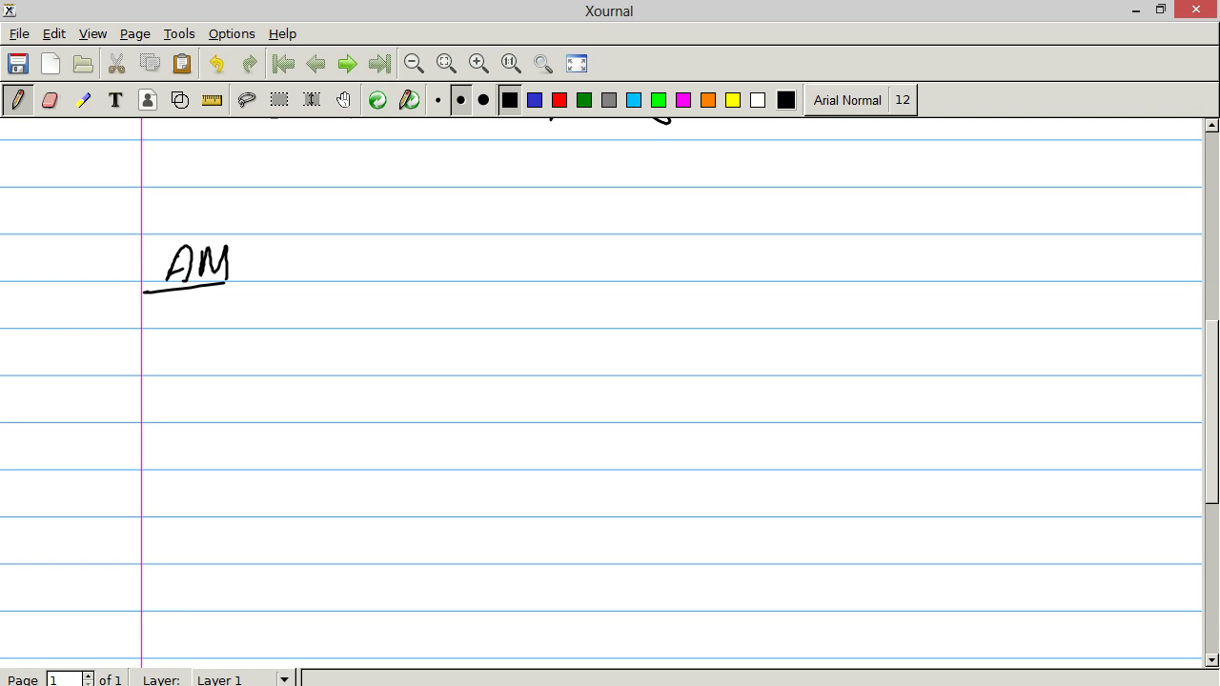
mouse_move(232, 353)
left_mouse_down()
mouse_move(239, 324)
mouse_move(253, 354)
mouse_move(277, 343)
mouse_move(289, 368)
mouse_move(303, 339)
mouse_move(331, 353)
left_mouse_up()
left_click_drag(326, 336, 366, 345)
mouse_move(379, 332)
left_mouse_down()
mouse_move(368, 345)
mouse_move(452, 334)
left_mouse_up()
mouse_move(482, 313)
left_mouse_down()
mouse_move(475, 346)
mouse_move(523, 312)
mouse_move(522, 342)
left_mouse_up()
left_click_drag(517, 324, 539, 341)
left_click_drag(541, 336, 574, 338)
left_click_drag(630, 307, 629, 339)
mouse_move(648, 326)
left_mouse_down()
mouse_move(646, 340)
mouse_move(686, 322)
left_mouse_up()
left_click_drag(692, 317, 695, 339)
mouse_move(702, 332)
left_mouse_down()
mouse_move(713, 325)
mouse_move(721, 338)
left_mouse_up()
mouse_move(723, 337)
left_mouse_down()
mouse_move(740, 321)
mouse_move(783, 334)
mouse_move(806, 309)
left_mouse_up()
left_click_drag(810, 330, 829, 333)
left_click_drag(829, 322, 860, 328)
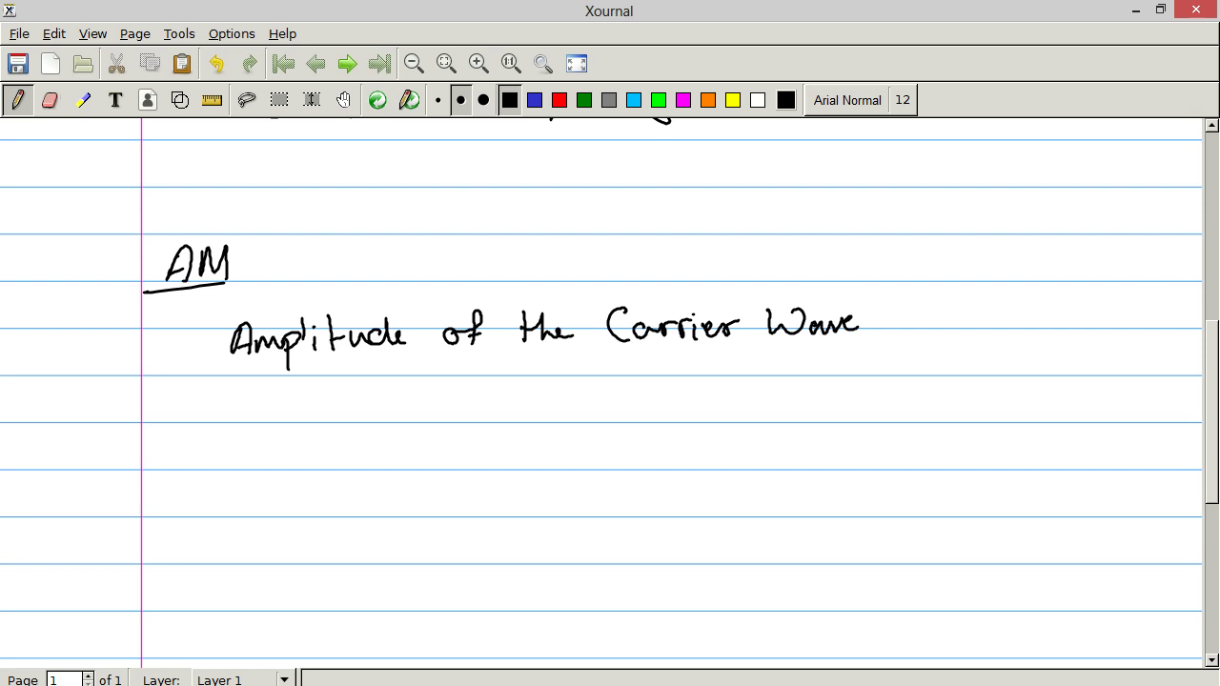
Draw a down arrow labelled 'modulates' beneath that line
mouse_move(492, 378)
left_mouse_down()
mouse_move(493, 419)
mouse_move(543, 399)
mouse_move(559, 408)
left_mouse_up()
left_click_drag(568, 395, 625, 406)
mouse_move(639, 393)
left_mouse_down()
mouse_move(637, 406)
mouse_move(648, 404)
left_mouse_up()
mouse_move(654, 382)
left_mouse_down()
mouse_move(656, 404)
mouse_move(670, 404)
left_mouse_up()
left_click_drag(681, 387, 679, 407)
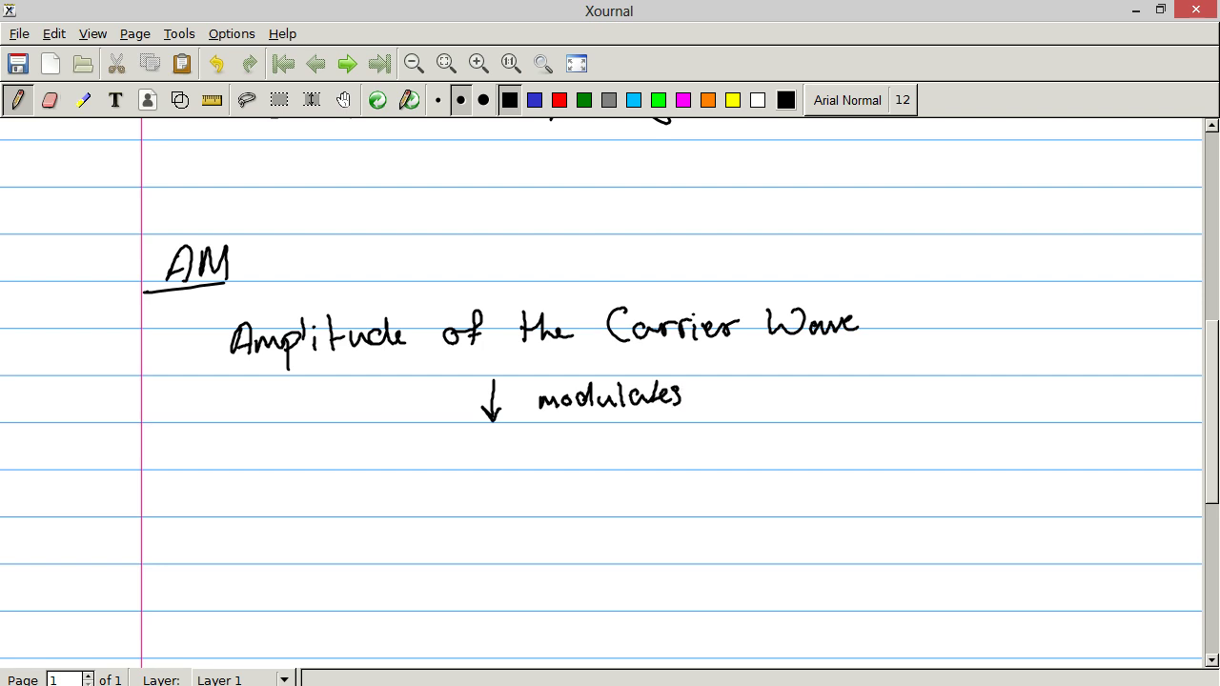
Write 'Amplitude of the signal' below the modulates arrow
mouse_move(228, 509)
left_mouse_down()
mouse_move(251, 508)
mouse_move(250, 495)
left_mouse_up()
mouse_move(258, 505)
left_mouse_down()
mouse_move(262, 490)
mouse_move(292, 521)
left_mouse_up()
mouse_move(292, 488)
left_mouse_down()
mouse_move(292, 500)
mouse_move(315, 467)
mouse_move(328, 497)
left_mouse_up()
mouse_move(339, 471)
left_mouse_down()
mouse_move(339, 498)
mouse_move(349, 482)
left_mouse_up()
left_click_drag(349, 483, 380, 496)
mouse_move(387, 467)
left_mouse_down()
mouse_move(400, 491)
mouse_move(449, 488)
left_mouse_up()
mouse_move(472, 473)
left_mouse_down()
mouse_move(469, 499)
mouse_move(524, 498)
left_mouse_up()
left_click_drag(521, 488, 564, 498)
left_click_drag(569, 492, 644, 498)
left_click(644, 481)
left_click_drag(669, 480, 675, 517)
left_click_drag(673, 487, 694, 496)
left_click_drag(707, 483, 721, 496)
left_click_drag(728, 465, 732, 494)
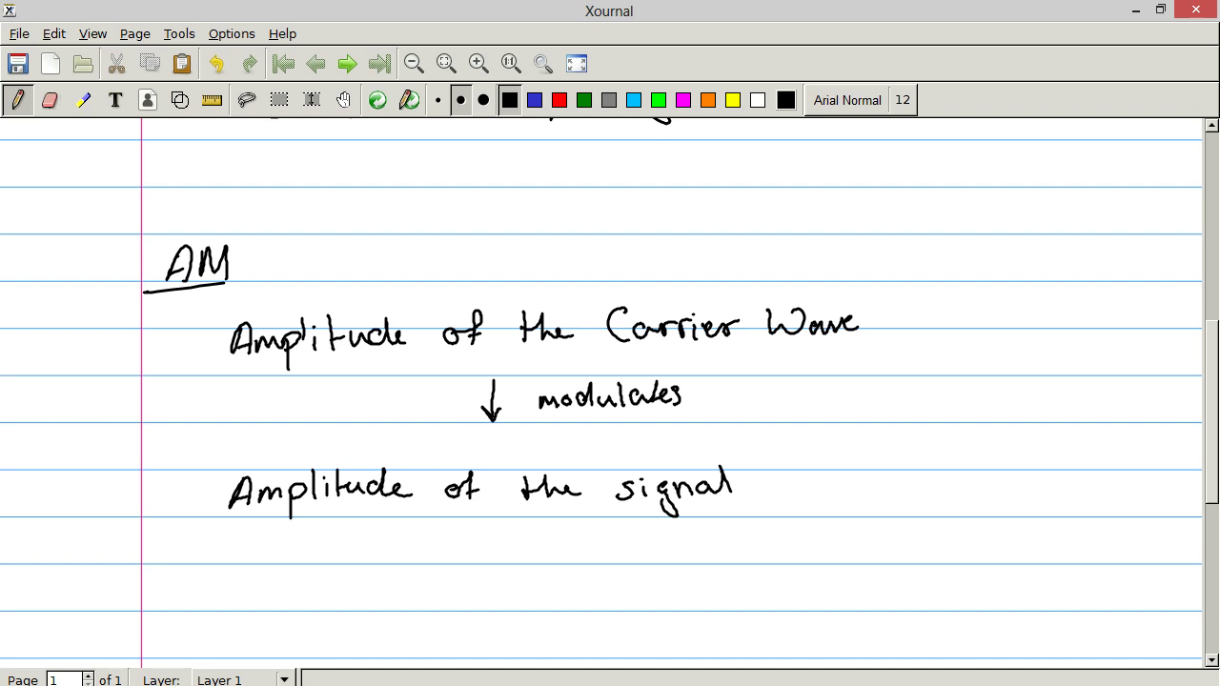
scroll(610, 389, "down", 2)
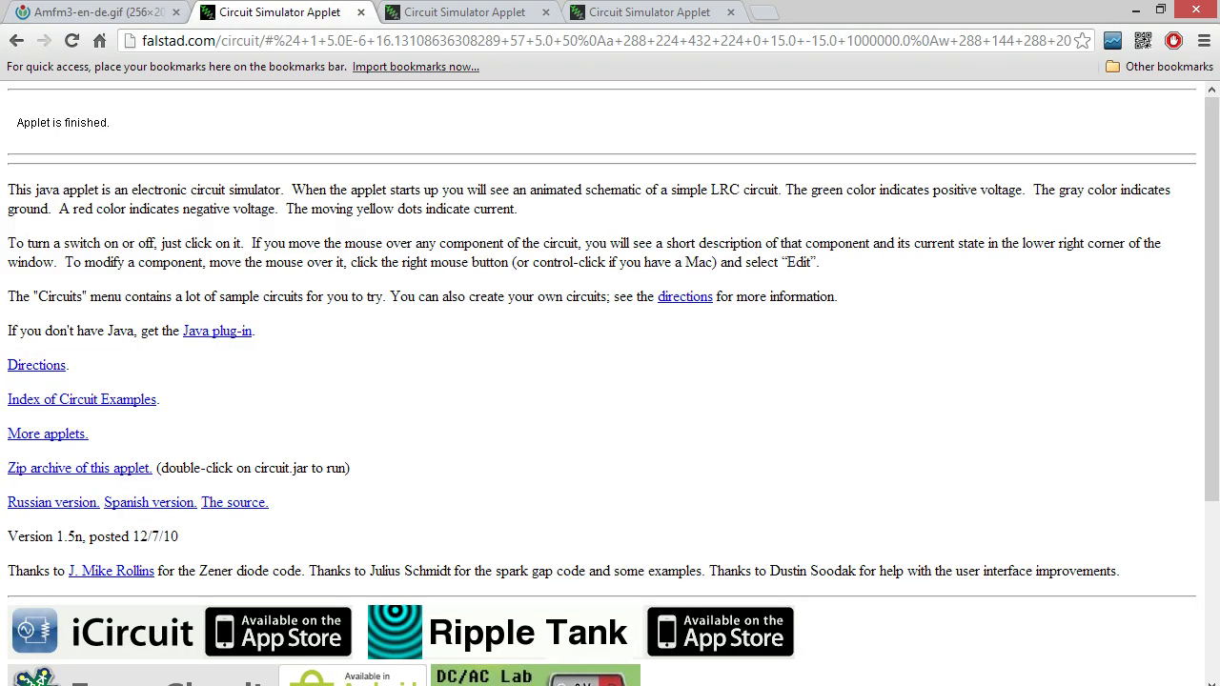
Reload the simulator, allow the Java applet, maximize the window and reset the scopes
key("F5")
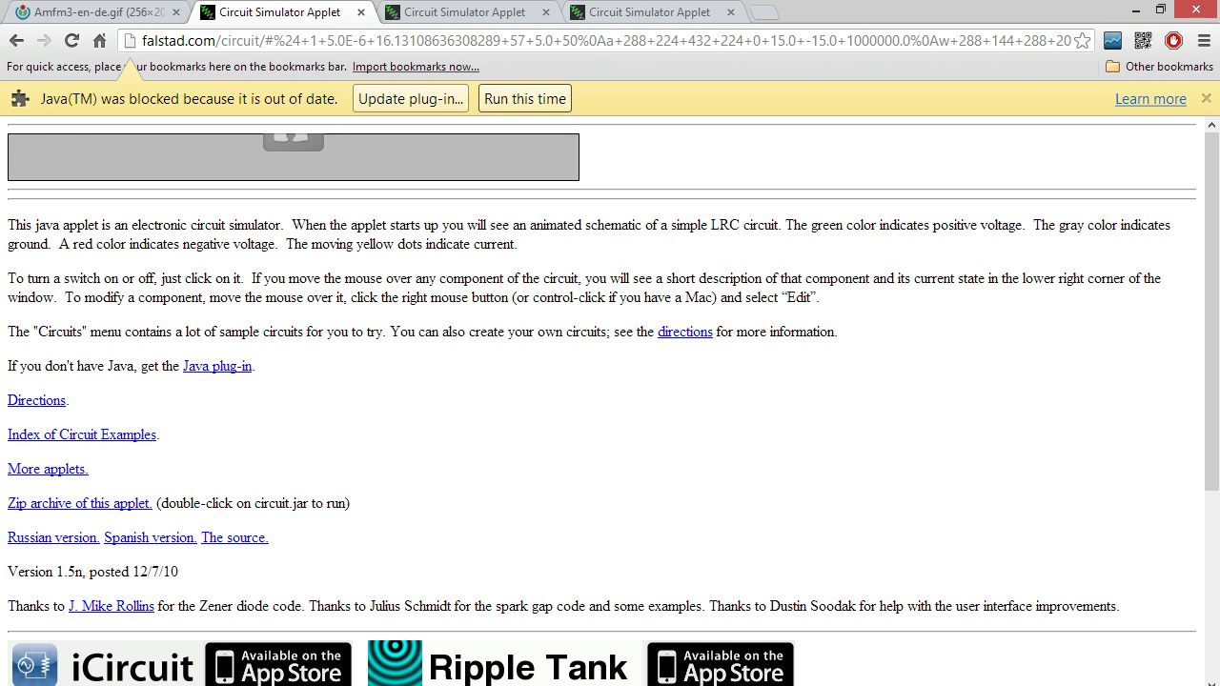
left_click(524, 98)
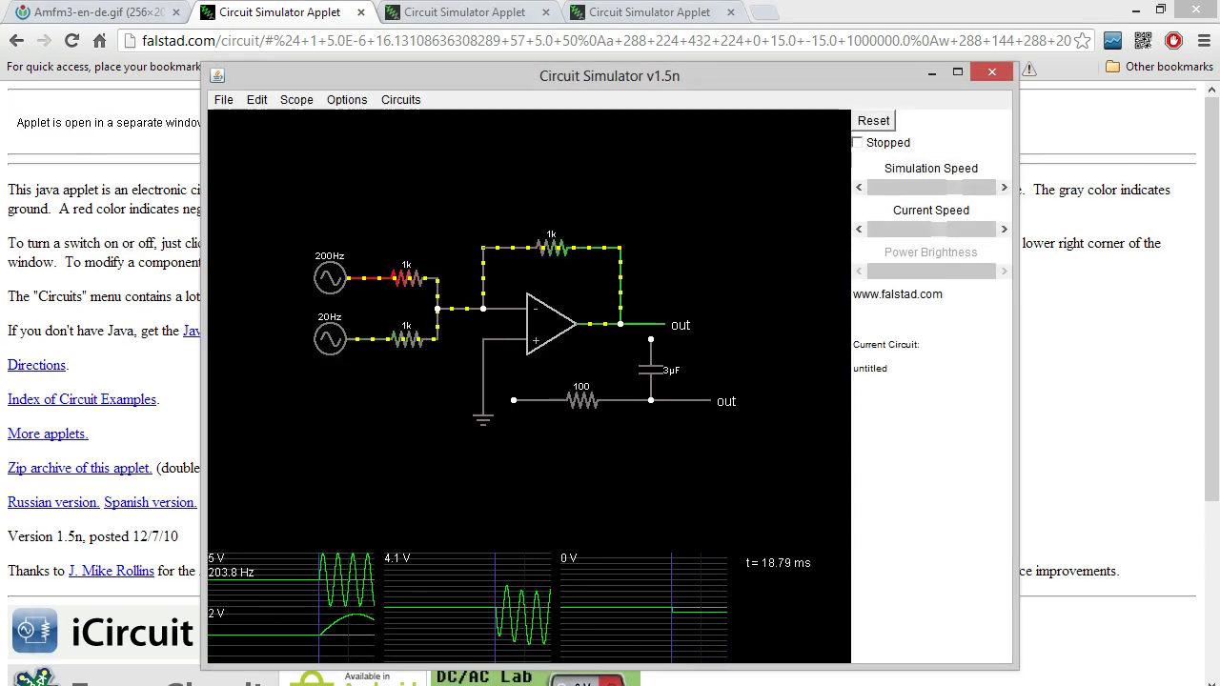
key("super+Up")
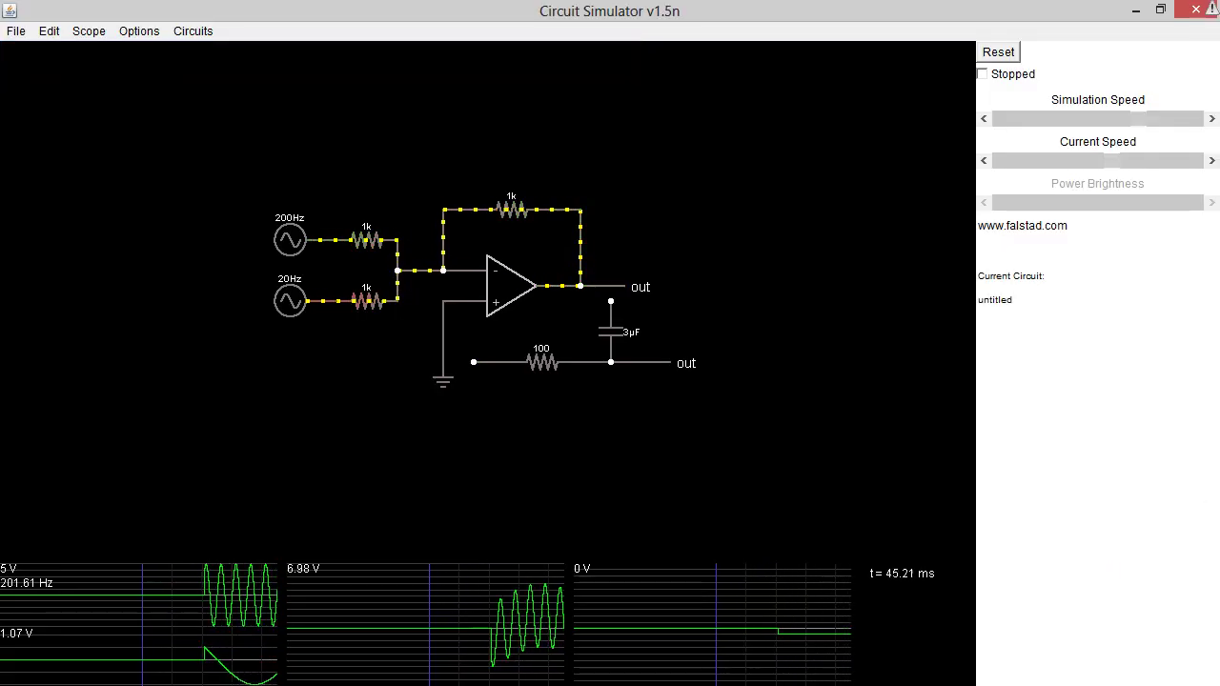
left_click(998, 51)
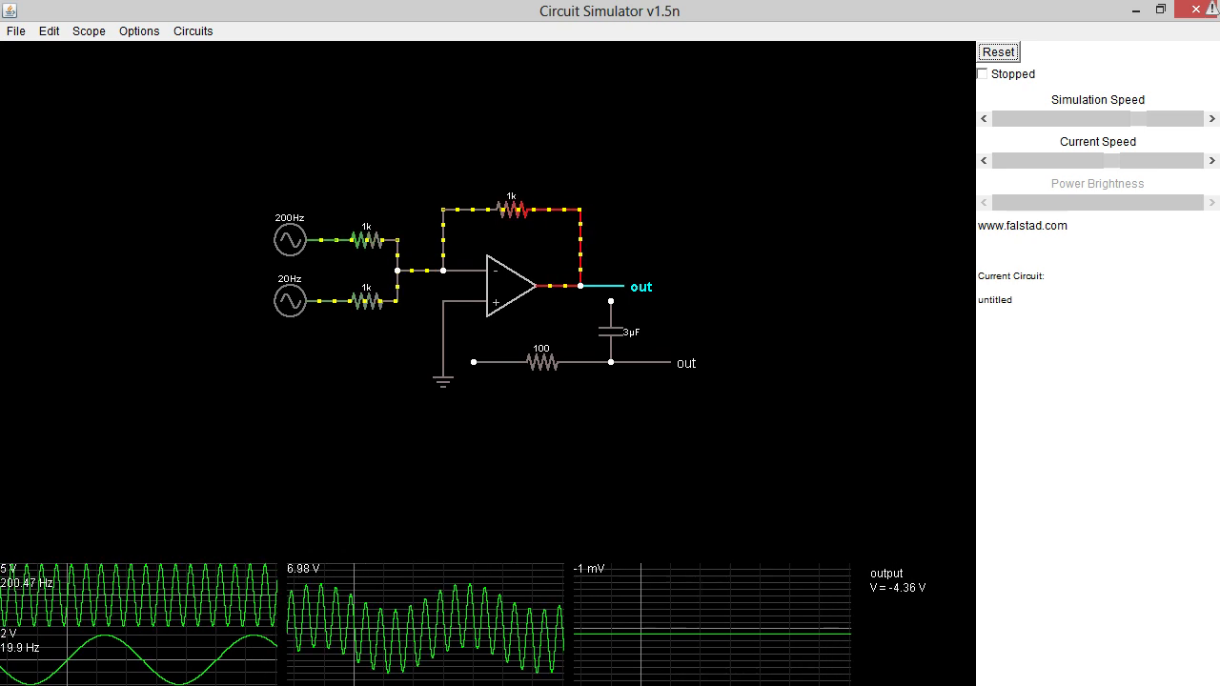
Return to the simulator and tick Stopped to freeze the scope traces
key("alt+Tab")
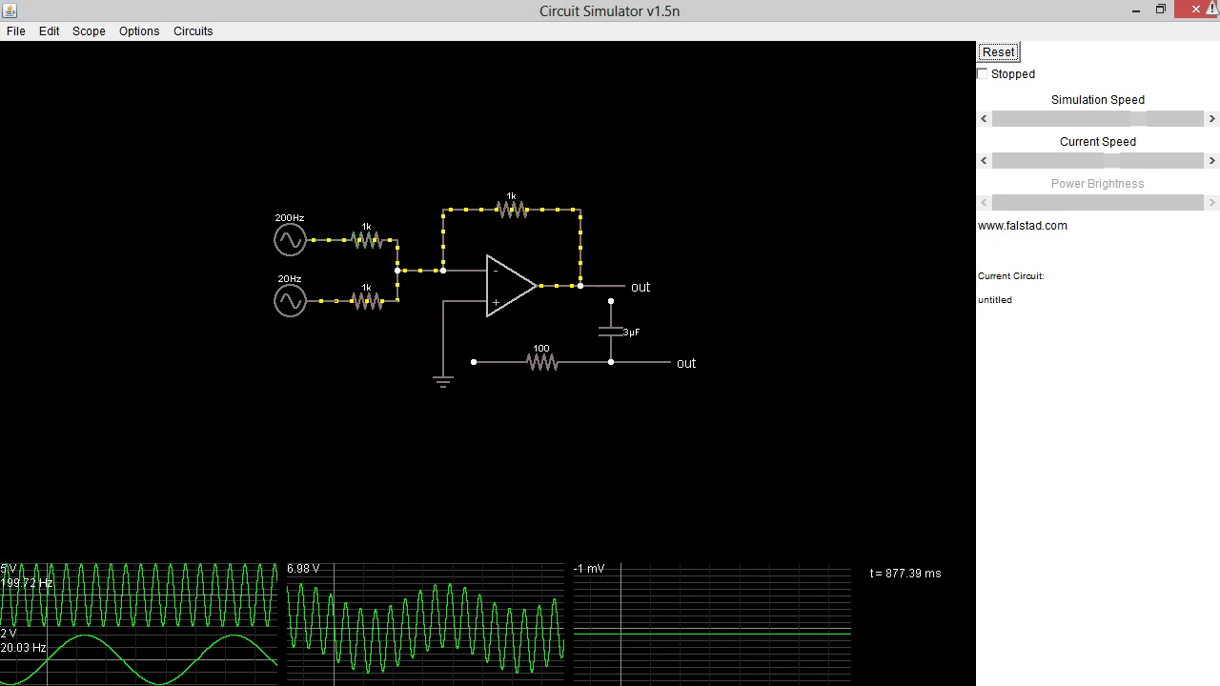
left_click(983, 73)
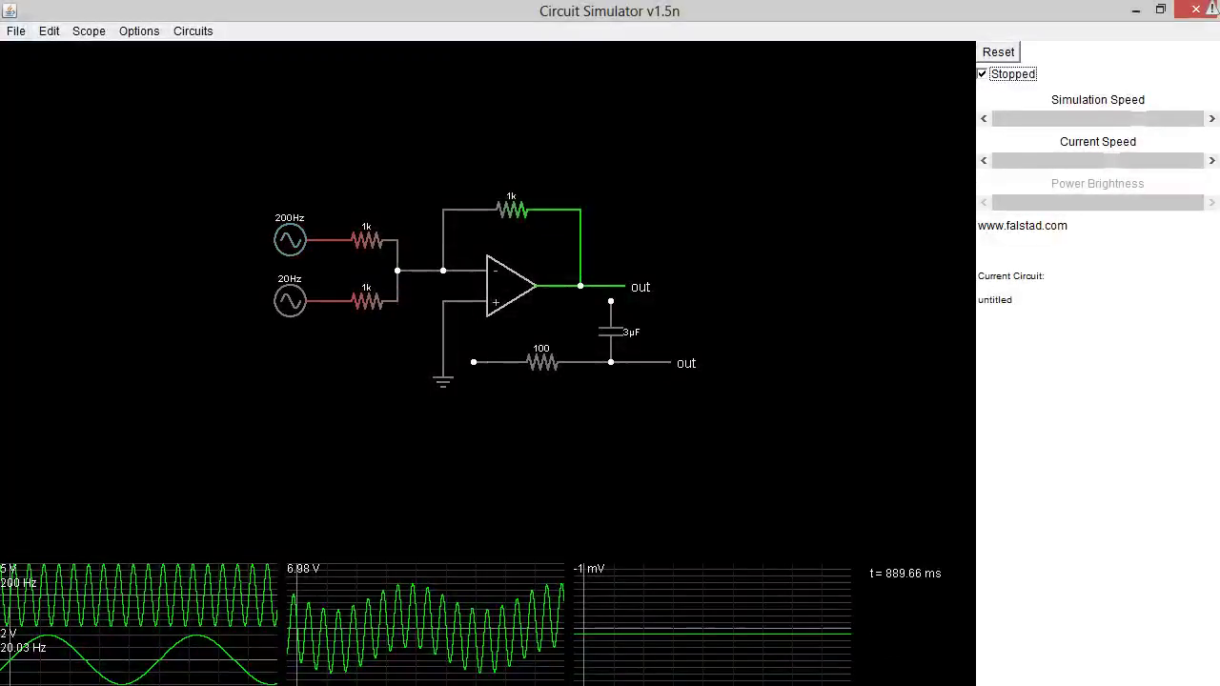
Untick Stopped with Space so the mixing circuit runs again
key("space")
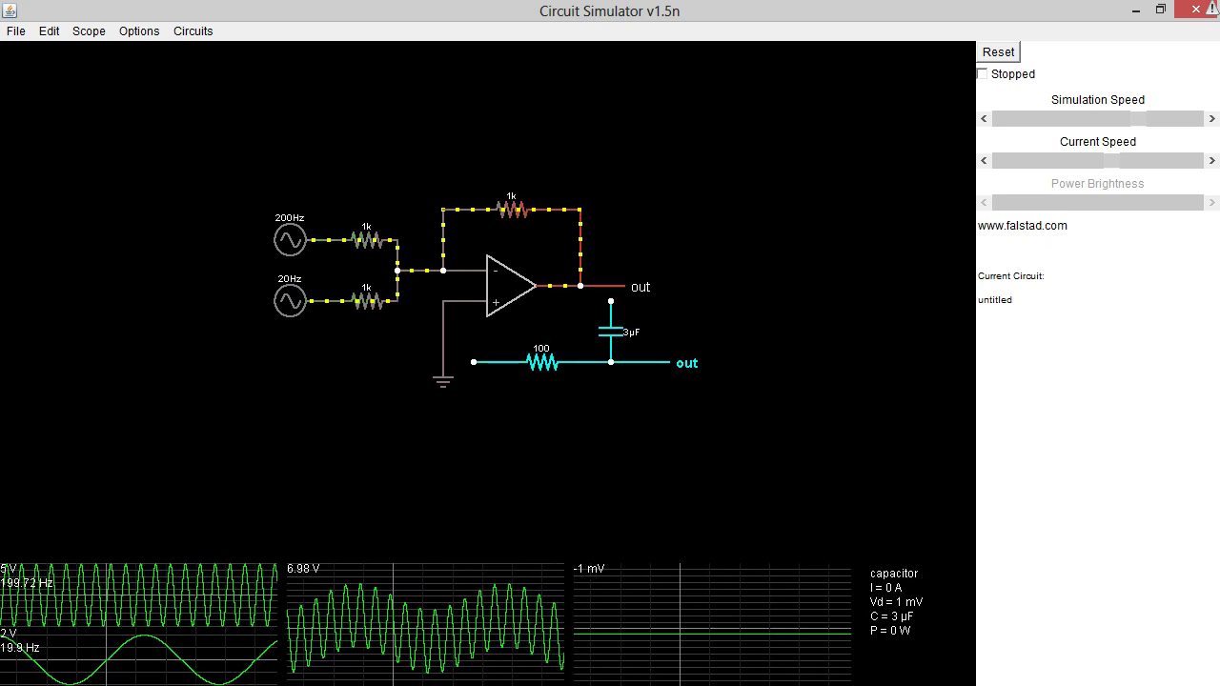
Shift the resistor, capacitor and out group left, then close the simulator window
left_click_drag(610, 331, 580, 317)
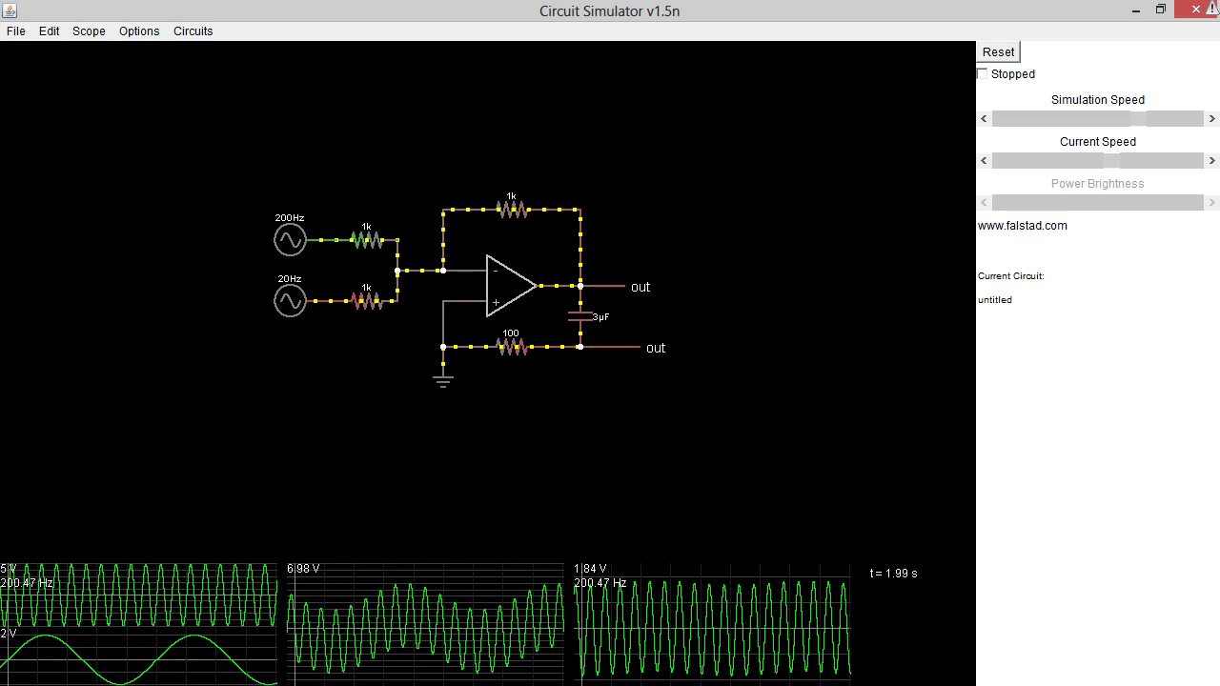
left_click(1195, 9)
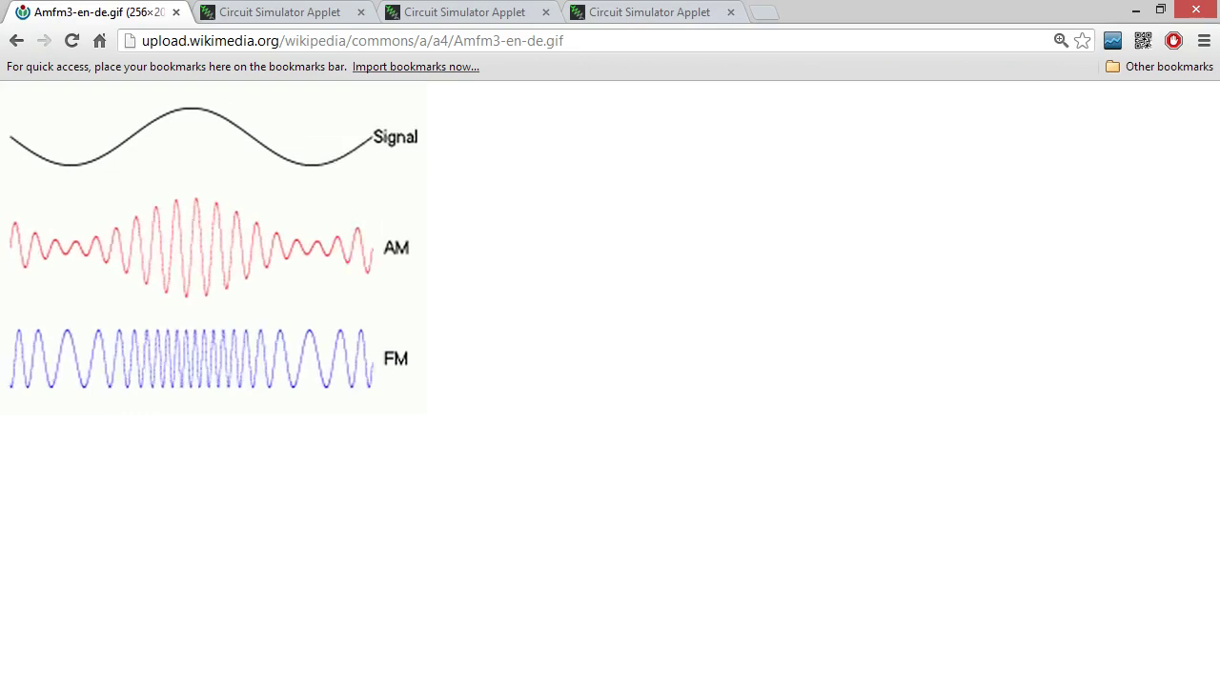
Close the browser, return to the top of the notes and start 'Frequency' under FM
left_click(1195, 9)
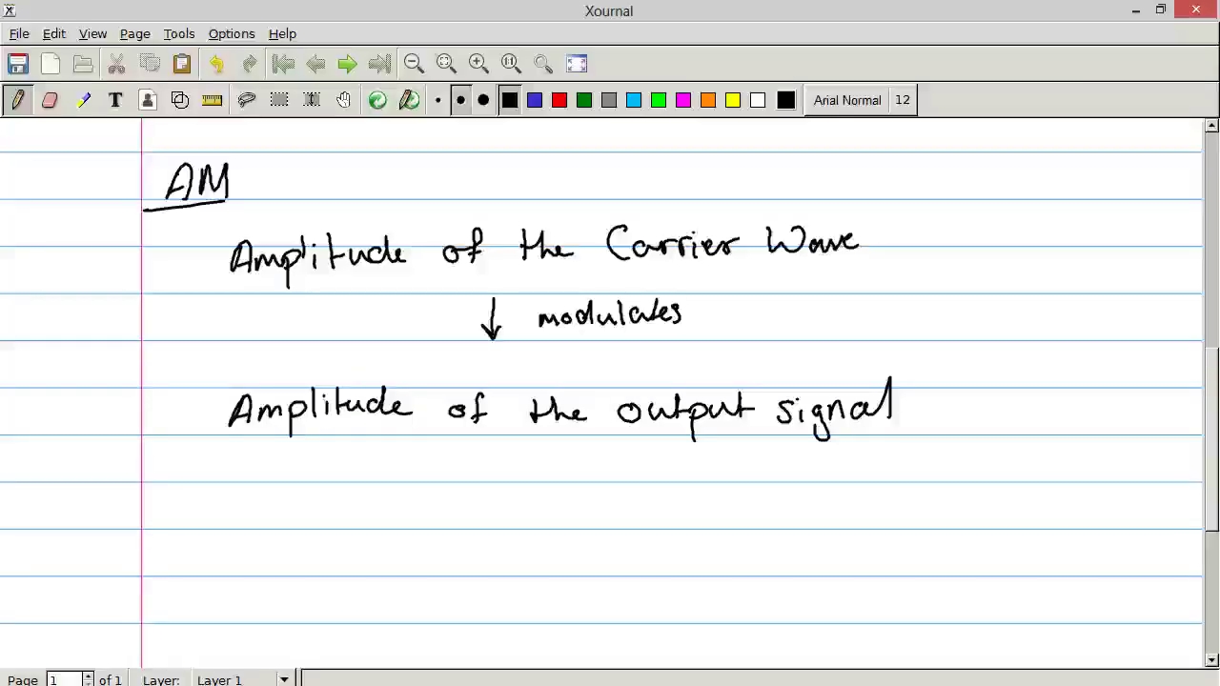
scroll(610, 381, "up", 10)
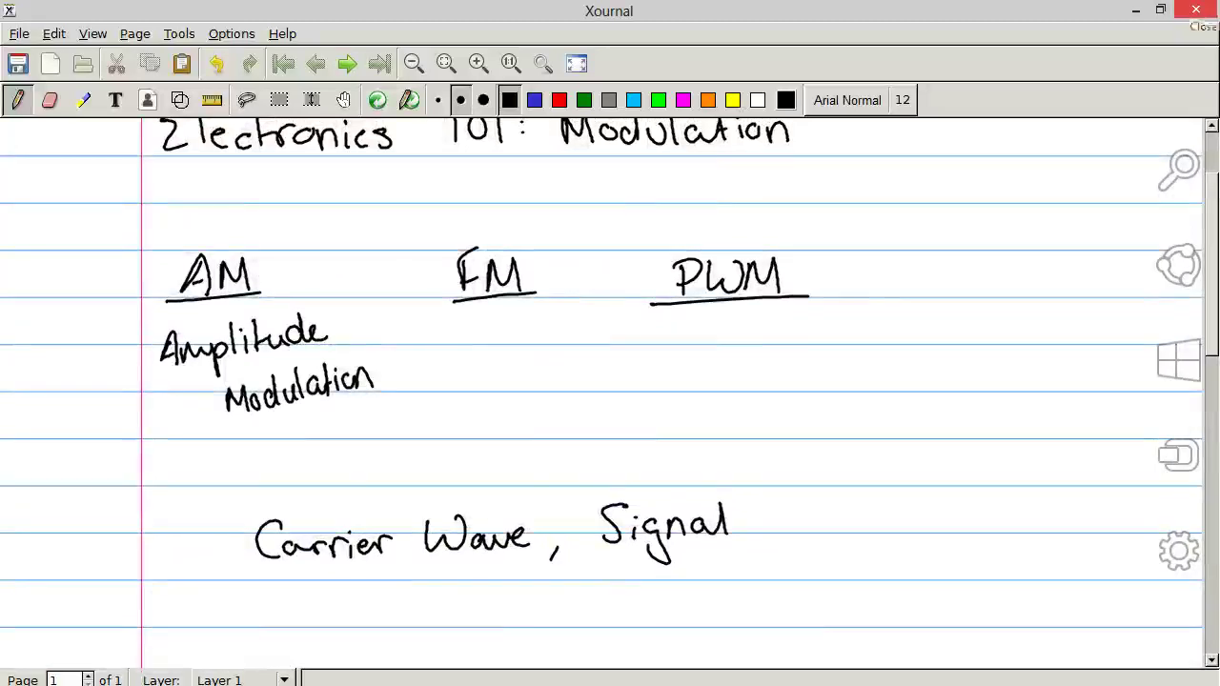
left_click_drag(452, 330, 444, 364)
mouse_move(439, 332)
left_mouse_down()
mouse_move(471, 324)
mouse_move(473, 347)
mouse_move(487, 348)
left_mouse_up()
mouse_move(494, 345)
left_mouse_down()
mouse_move(572, 337)
mouse_move(579, 368)
mouse_move(520, 411)
mouse_move(552, 397)
left_mouse_up()
Finish writing 'Modulation' beneath 'Frequency' under the FM heading
mouse_move(576, 395)
left_mouse_down()
mouse_move(572, 407)
mouse_move(578, 379)
left_mouse_up()
left_click_drag(584, 391, 599, 401)
left_click_drag(604, 389, 625, 398)
mouse_move(629, 376)
left_mouse_down()
mouse_move(633, 399)
mouse_move(665, 380)
mouse_move(672, 390)
left_mouse_up()
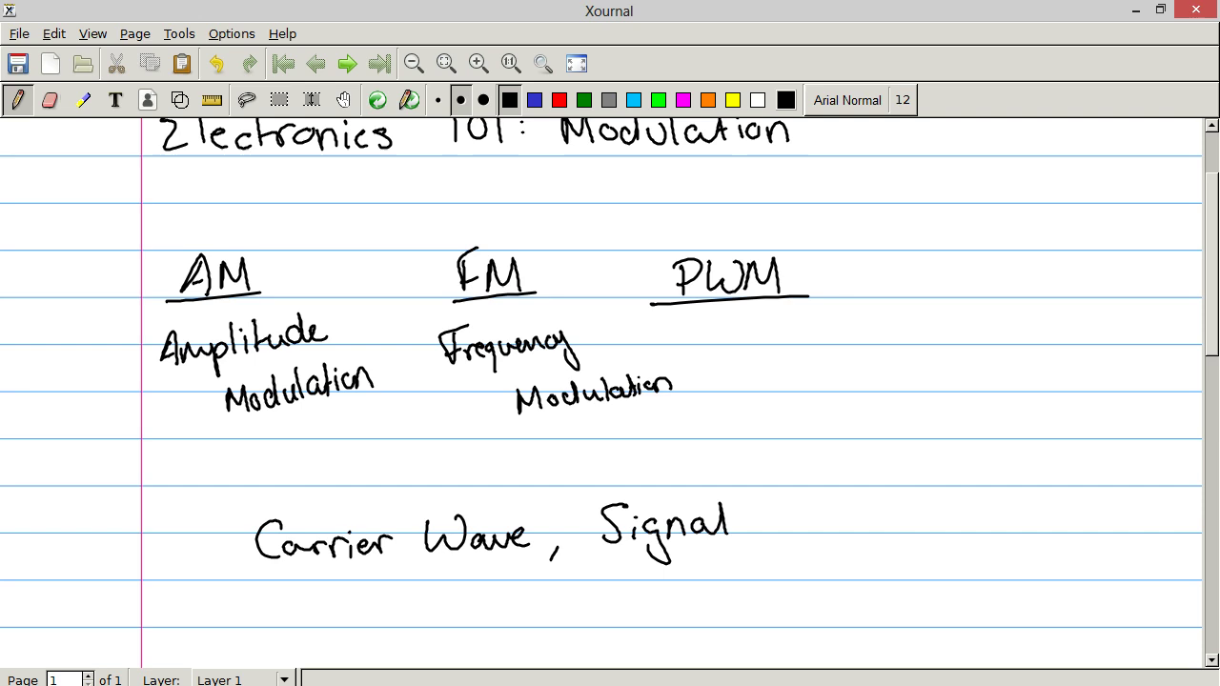
Write an underlined 'FM' heading below the AM notes
scroll(601, 389, "down", 15)
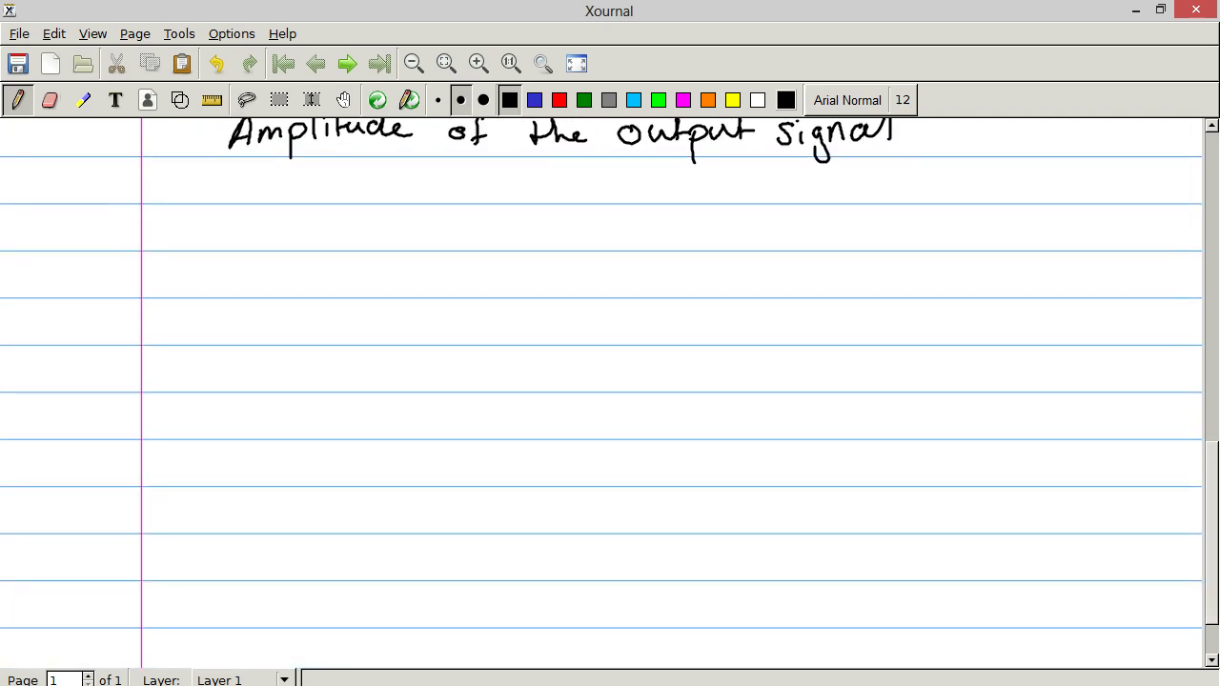
mouse_move(173, 315)
left_mouse_down()
mouse_move(174, 342)
mouse_move(189, 309)
left_mouse_up()
mouse_move(181, 334)
left_mouse_down()
mouse_move(225, 311)
mouse_move(233, 337)
left_mouse_up()
left_click_drag(145, 359, 284, 336)
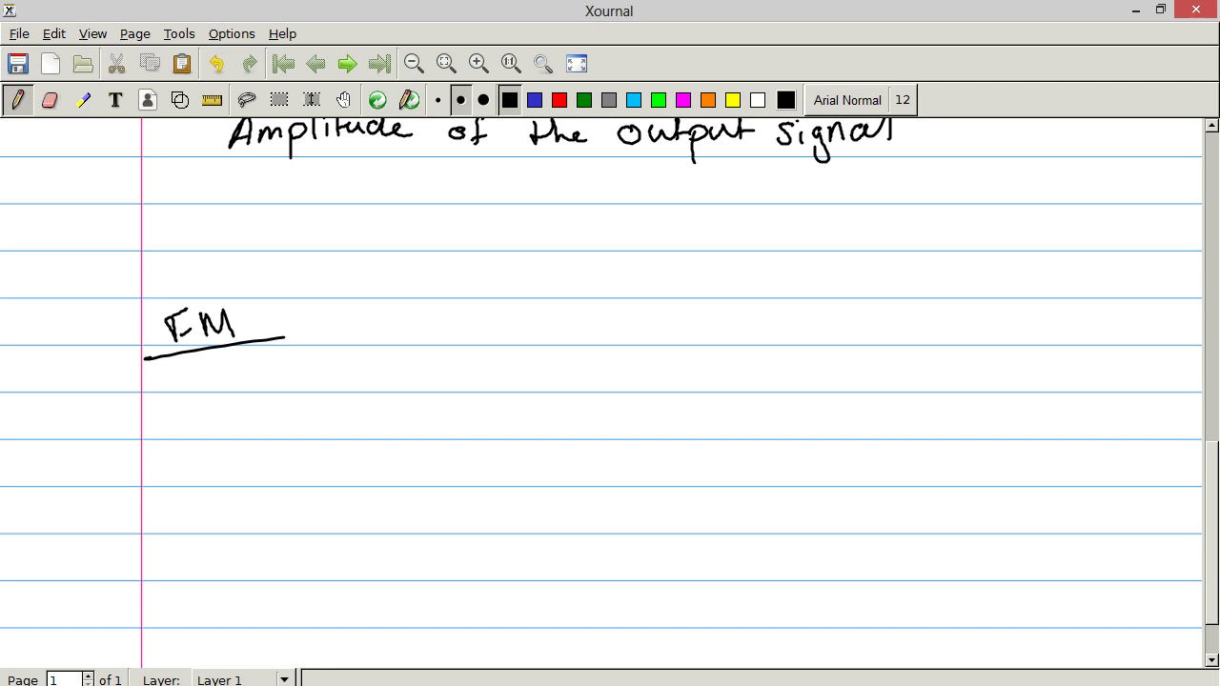
Write 'Amplitude of the signal' under the FM heading
mouse_move(268, 431)
left_mouse_down()
mouse_move(295, 429)
mouse_move(292, 418)
left_mouse_up()
mouse_move(300, 433)
left_mouse_down()
mouse_move(312, 418)
mouse_move(327, 429)
left_mouse_up()
mouse_move(334, 414)
left_mouse_down()
mouse_move(335, 449)
mouse_move(355, 402)
left_mouse_up()
left_click_drag(366, 416, 368, 434)
mouse_move(380, 402)
left_mouse_down()
mouse_move(382, 434)
mouse_move(399, 419)
left_mouse_up()
left_click_drag(399, 420, 415, 427)
mouse_move(437, 399)
left_mouse_down()
mouse_move(439, 427)
mouse_move(503, 419)
mouse_move(515, 431)
left_mouse_up()
left_click_drag(511, 421, 586, 436)
mouse_move(582, 419)
left_mouse_down()
mouse_move(702, 415)
mouse_move(695, 431)
mouse_move(709, 405)
mouse_move(723, 434)
left_mouse_up()
mouse_move(738, 420)
left_mouse_down()
mouse_move(749, 448)
mouse_move(736, 444)
left_mouse_up()
mouse_move(748, 415)
left_mouse_down()
mouse_move(766, 430)
mouse_move(804, 425)
left_mouse_up()
Draw a down arrow labelled 'modulates' under that line
left_click_drag(540, 477, 543, 532)
left_click_drag(533, 516, 629, 495)
left_click_drag(645, 492, 646, 504)
left_click_drag(652, 490, 675, 490)
mouse_move(679, 474)
left_mouse_down()
mouse_move(677, 503)
mouse_move(687, 500)
left_mouse_up()
mouse_move(704, 471)
left_mouse_down()
mouse_move(702, 500)
mouse_move(715, 498)
left_mouse_up()
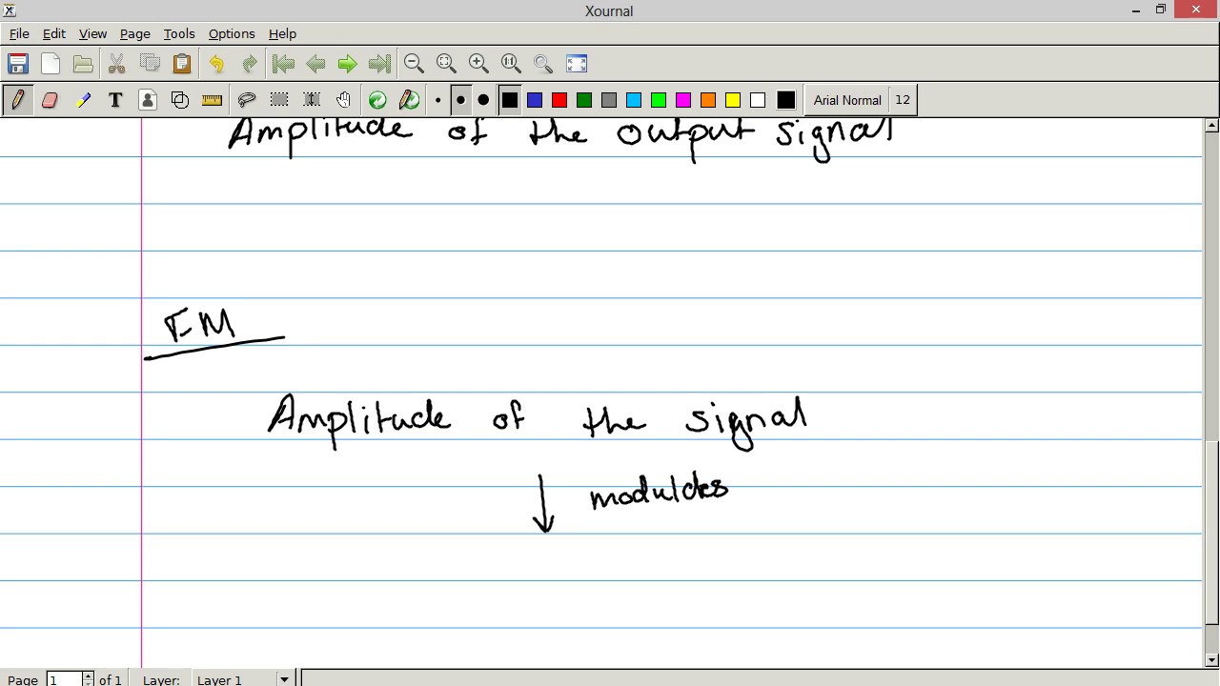
Write 'Frequency of the carrier' below the modulates arrow
scroll(610, 391, "down", 3)
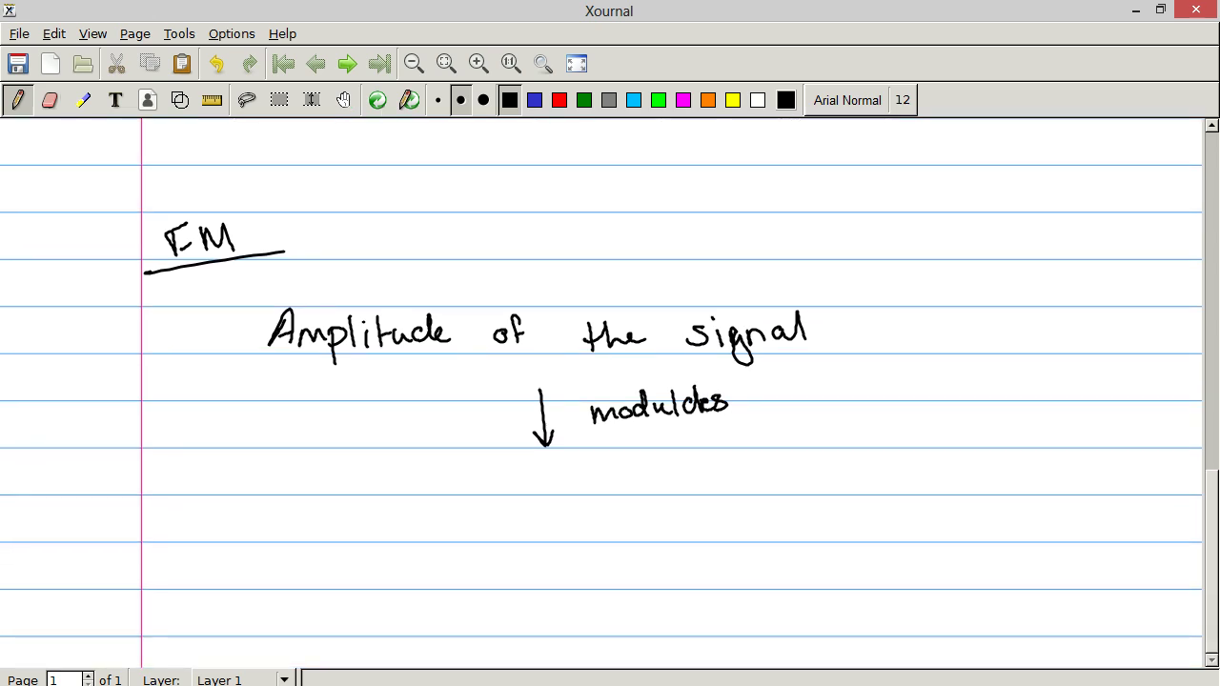
mouse_move(279, 507)
left_mouse_down()
mouse_move(276, 547)
mouse_move(298, 497)
left_mouse_up()
mouse_move(277, 532)
left_mouse_down()
mouse_move(297, 498)
mouse_move(309, 539)
left_mouse_up()
mouse_move(314, 532)
left_mouse_down()
mouse_move(342, 550)
mouse_move(370, 529)
mouse_move(431, 565)
left_mouse_up()
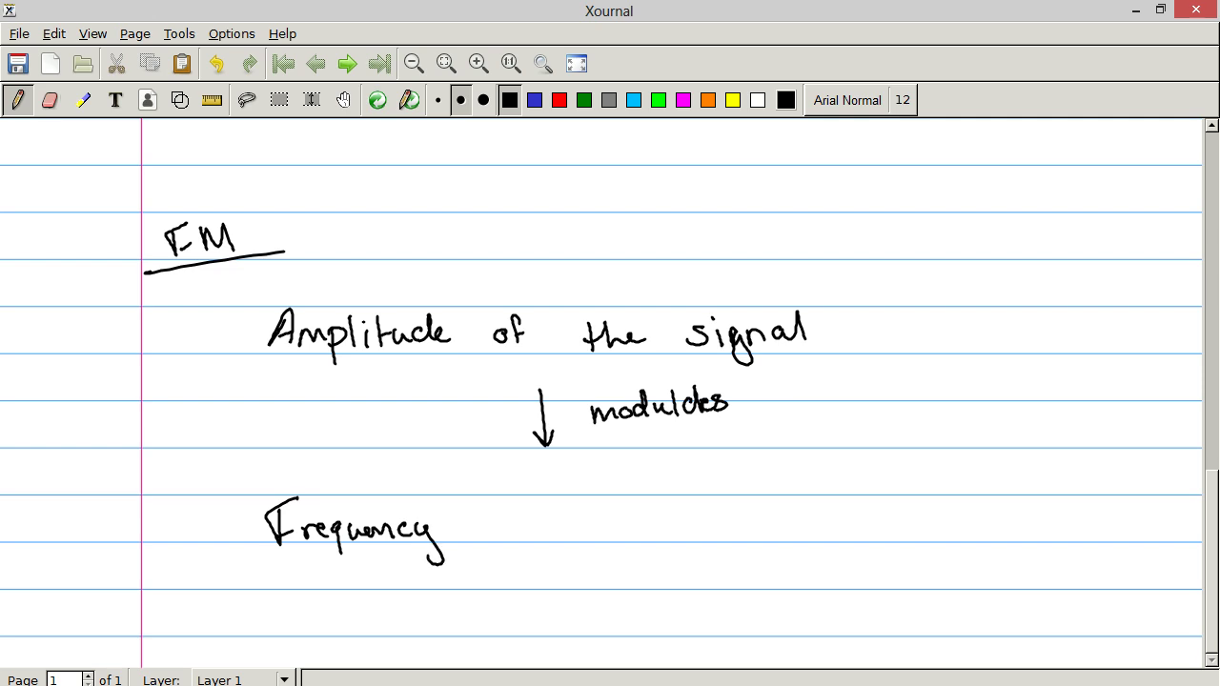
left_click_drag(501, 524, 509, 540)
left_click_drag(515, 528, 589, 538)
mouse_move(583, 524)
left_mouse_down()
mouse_move(613, 533)
mouse_move(709, 536)
left_mouse_up()
mouse_move(725, 521)
left_mouse_down()
mouse_move(774, 515)
mouse_move(781, 534)
left_mouse_up()
mouse_move(787, 522)
left_mouse_down()
mouse_move(799, 515)
mouse_move(810, 529)
left_mouse_up()
left_click_drag(812, 523, 828, 511)
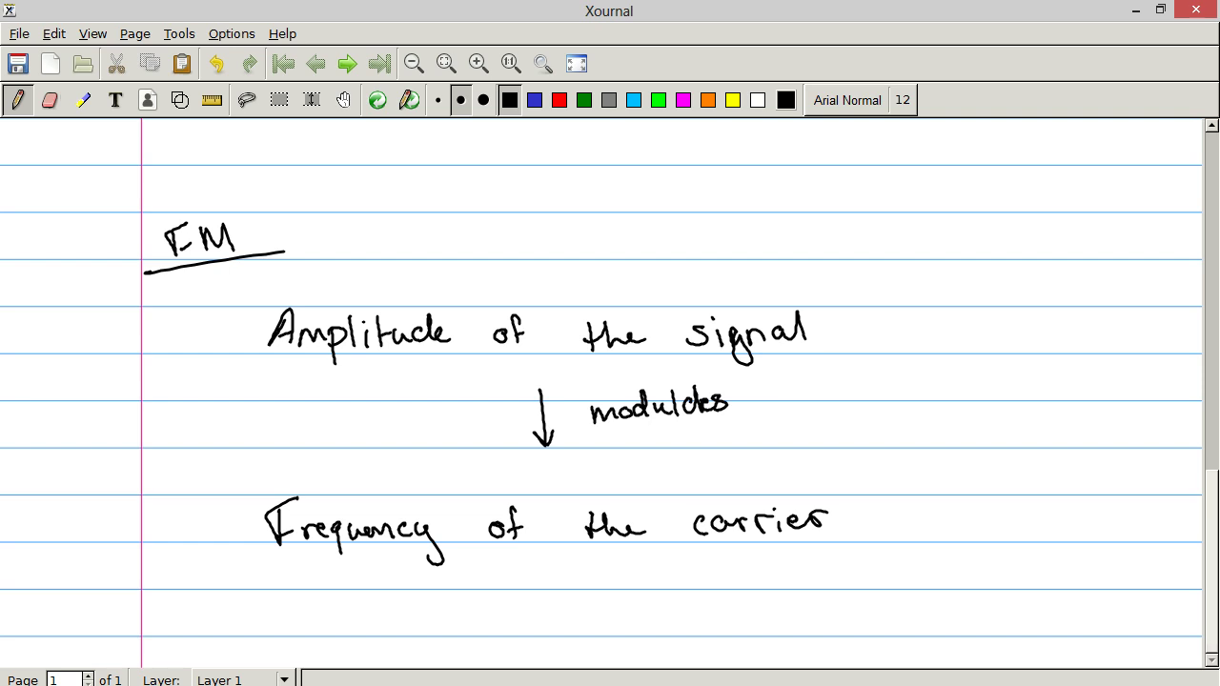
scroll(610, 394, "up", 2)
scroll(610, 393, "up", 10)
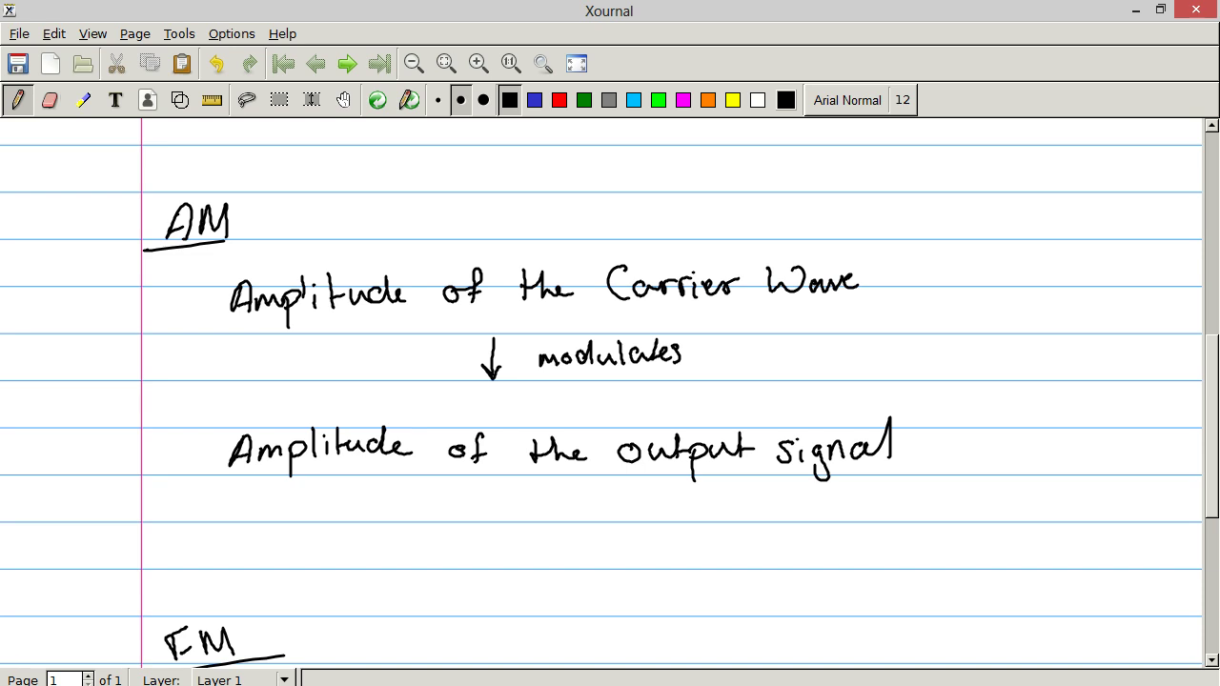
scroll(610, 393, "down", 10)
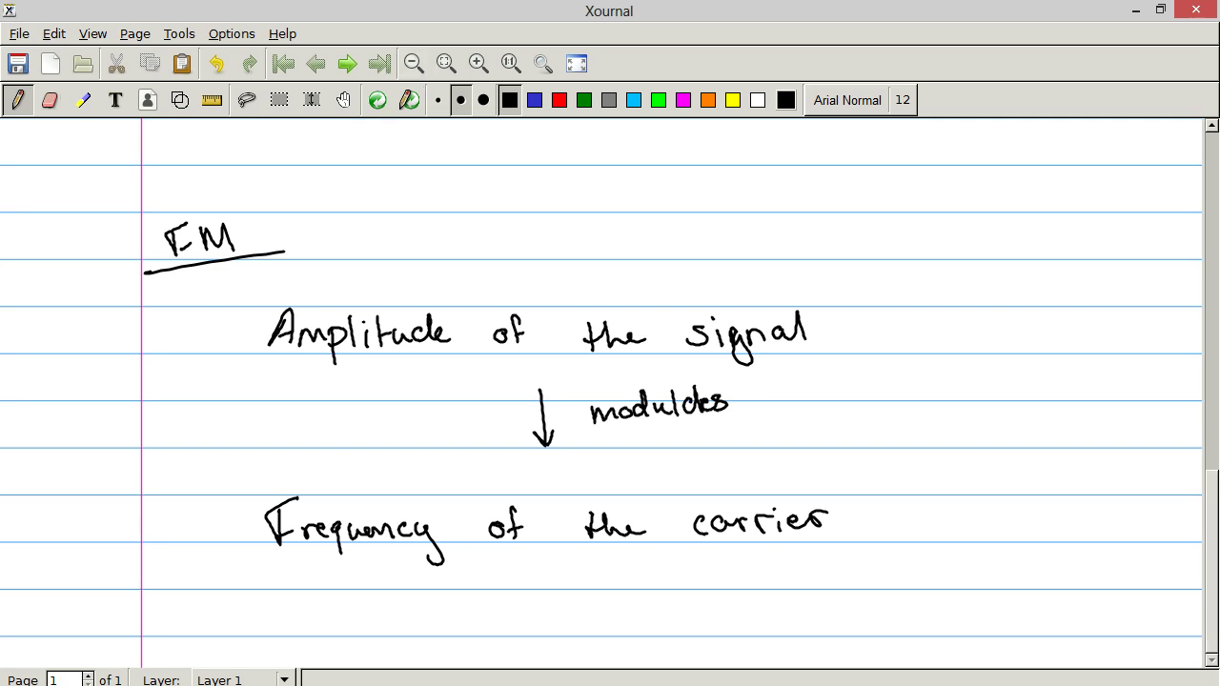
Add a new blank second page to the notes
left_click(347, 63)
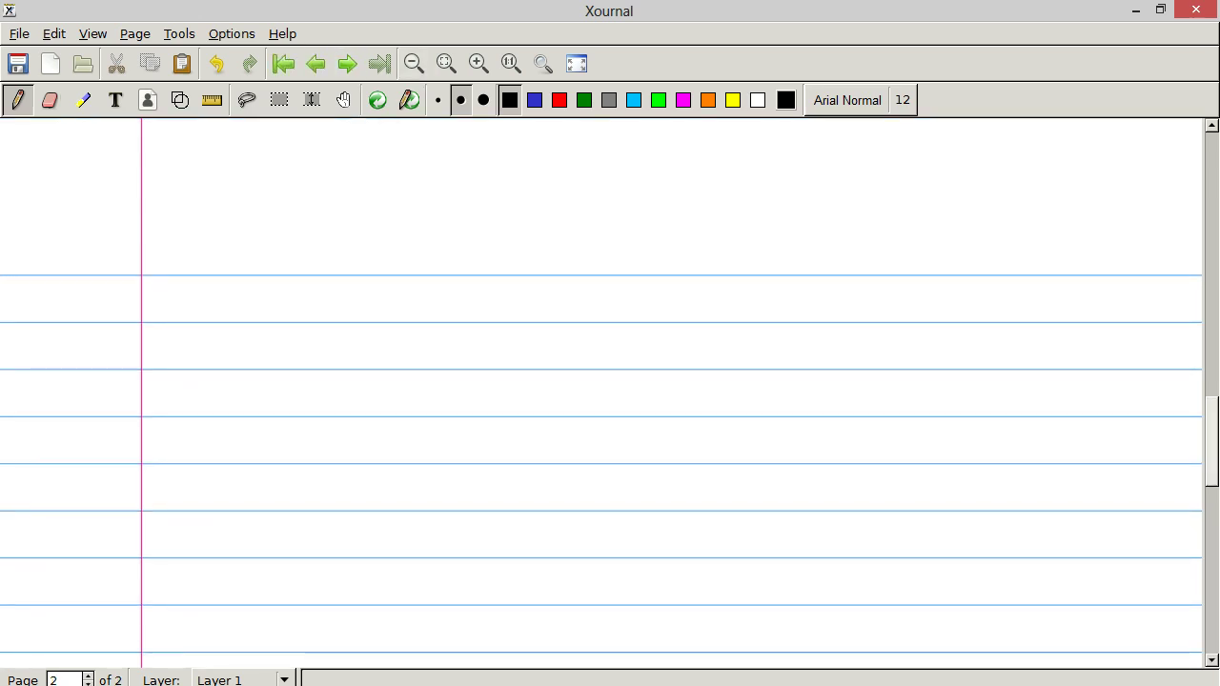
scroll(601, 391, "up", 8)
scroll(600, 390, "down", 5)
scroll(600, 391, "down", 2)
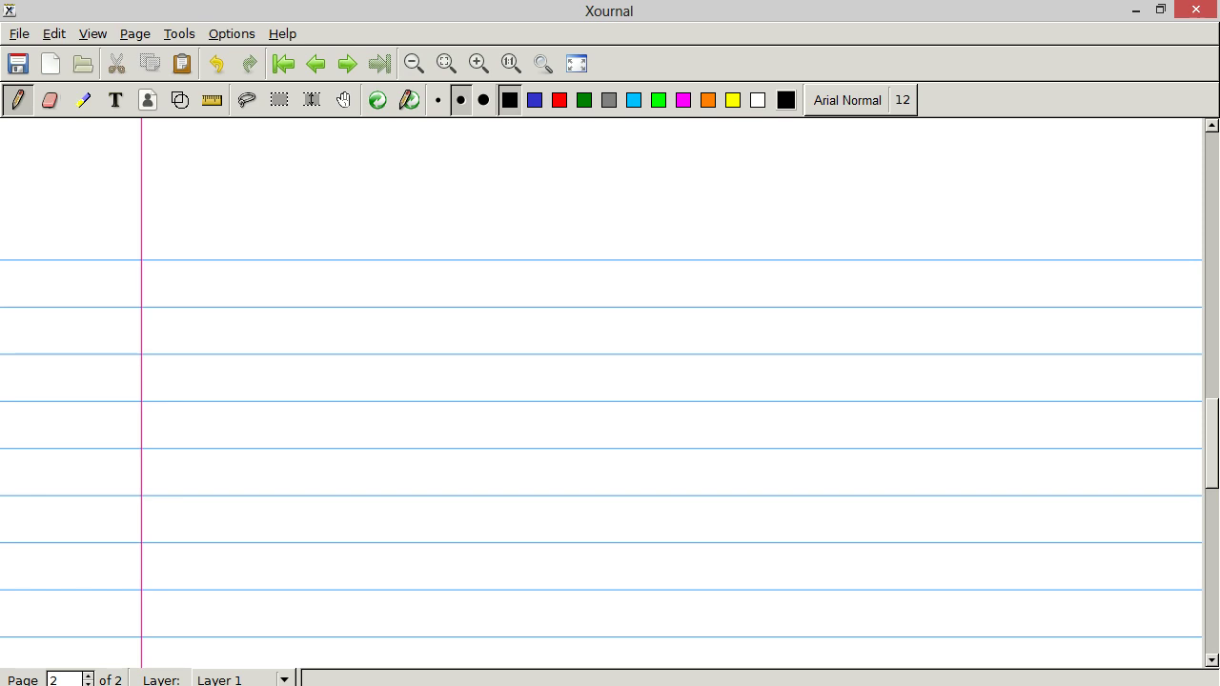
Handwrite 'VCO (Voltage Controlled' as the heading of page 2
mouse_move(359, 250)
left_mouse_down()
mouse_move(377, 247)
mouse_move(410, 276)
mouse_move(423, 252)
left_mouse_up()
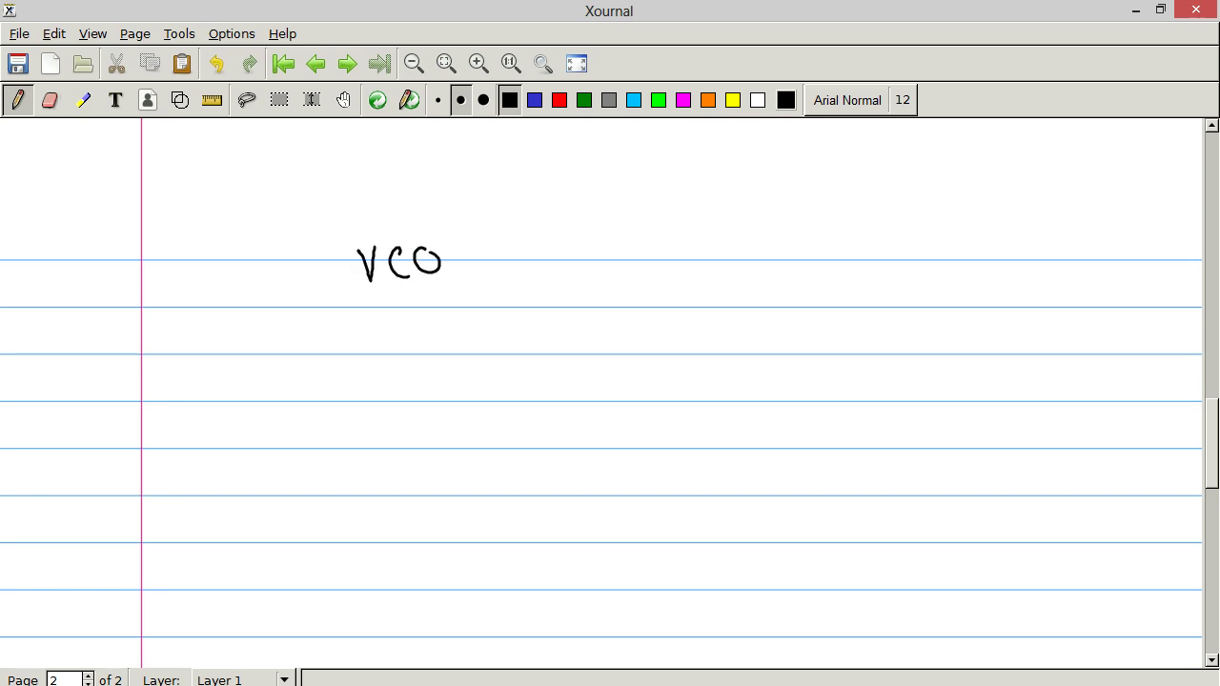
mouse_move(502, 230)
left_mouse_down()
mouse_move(520, 288)
mouse_move(546, 250)
left_mouse_up()
mouse_move(561, 265)
left_mouse_down()
mouse_move(556, 274)
mouse_move(562, 265)
left_mouse_up()
mouse_move(575, 246)
left_mouse_down()
mouse_move(582, 278)
mouse_move(598, 277)
left_mouse_up()
mouse_move(587, 264)
left_mouse_down()
mouse_move(637, 254)
mouse_move(654, 284)
mouse_move(668, 256)
left_mouse_up()
left_click_drag(715, 230, 727, 267)
left_click_drag(732, 248, 757, 260)
mouse_move(764, 225)
left_mouse_down()
mouse_move(770, 258)
mouse_move(782, 240)
left_mouse_up()
left_click_drag(774, 249, 812, 254)
mouse_move(823, 223)
left_mouse_down()
mouse_move(827, 251)
mouse_move(838, 246)
left_mouse_up()
left_click_drag(858, 233, 863, 253)
Finish the heading with 'Oscillator)', then allow the Java VCO applet and maximize it
left_click_drag(768, 307, 785, 328)
left_click_drag(818, 305, 833, 318)
left_click_drag(851, 284, 844, 316)
left_click_drag(860, 279, 861, 315)
left_click_drag(885, 294, 894, 304)
left_click_drag(896, 289, 923, 286)
mouse_move(920, 288)
left_mouse_down()
mouse_move(932, 280)
mouse_move(955, 305)
left_mouse_up()
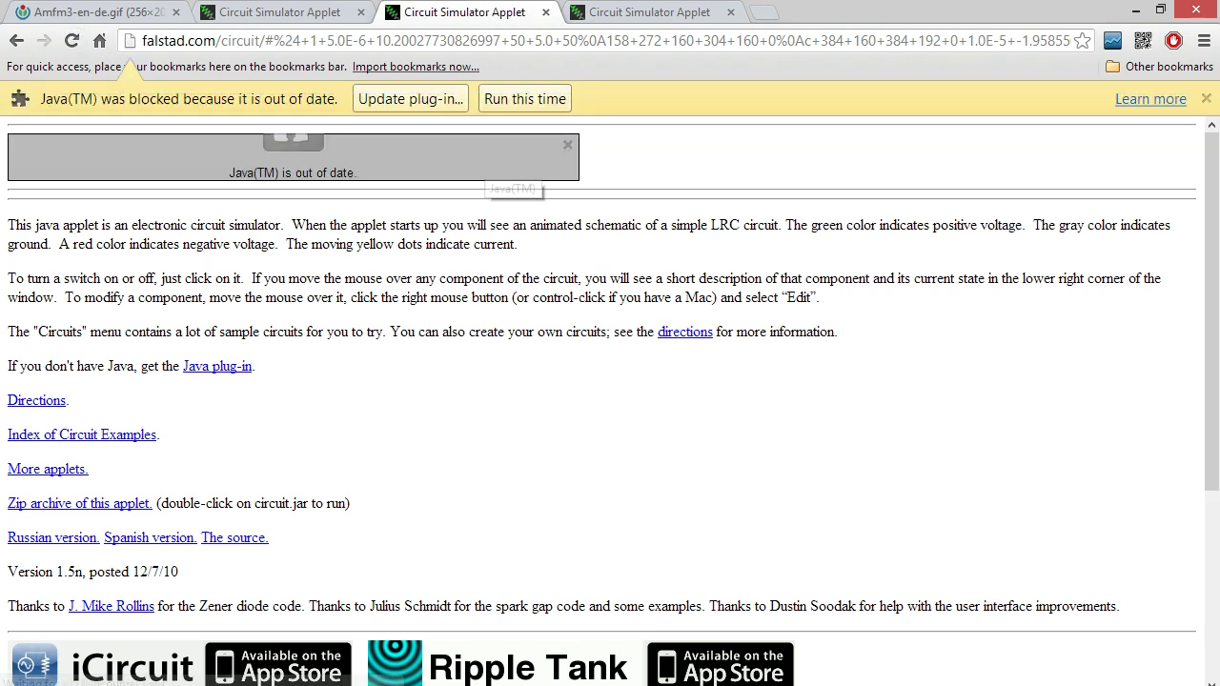
left_click(524, 98)
key("super+Up")
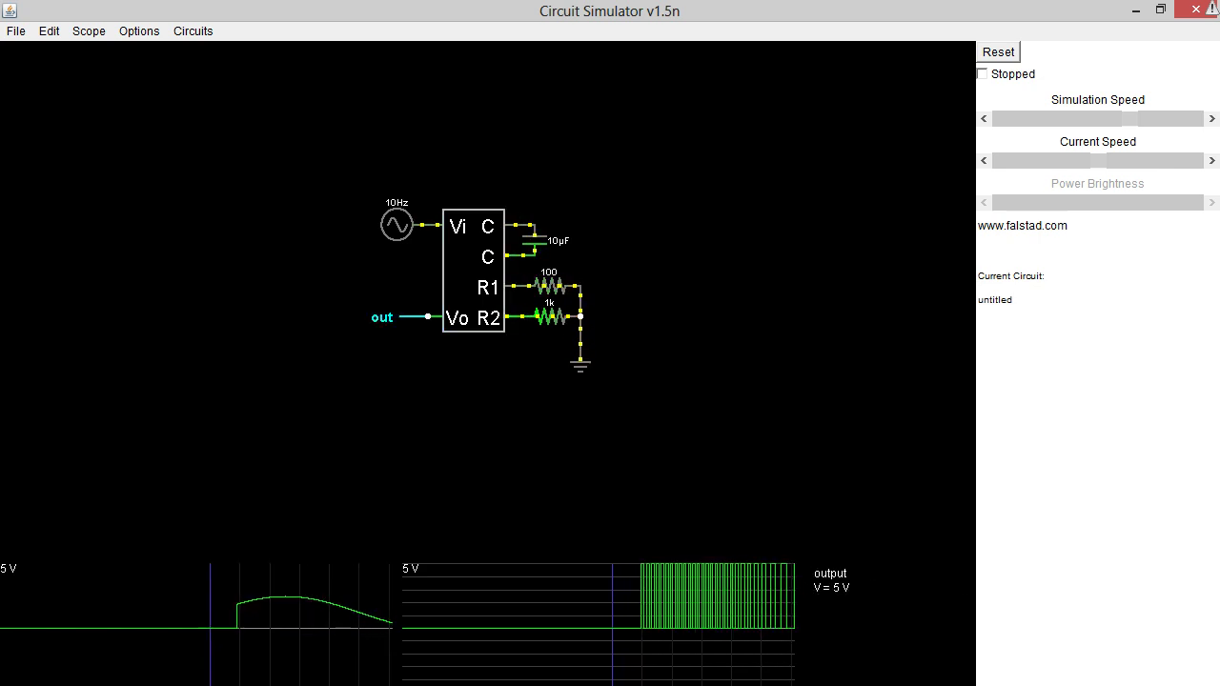
Change the VCO timing capacitor's capacitance from 10µF to 100µF
right_click(541, 245)
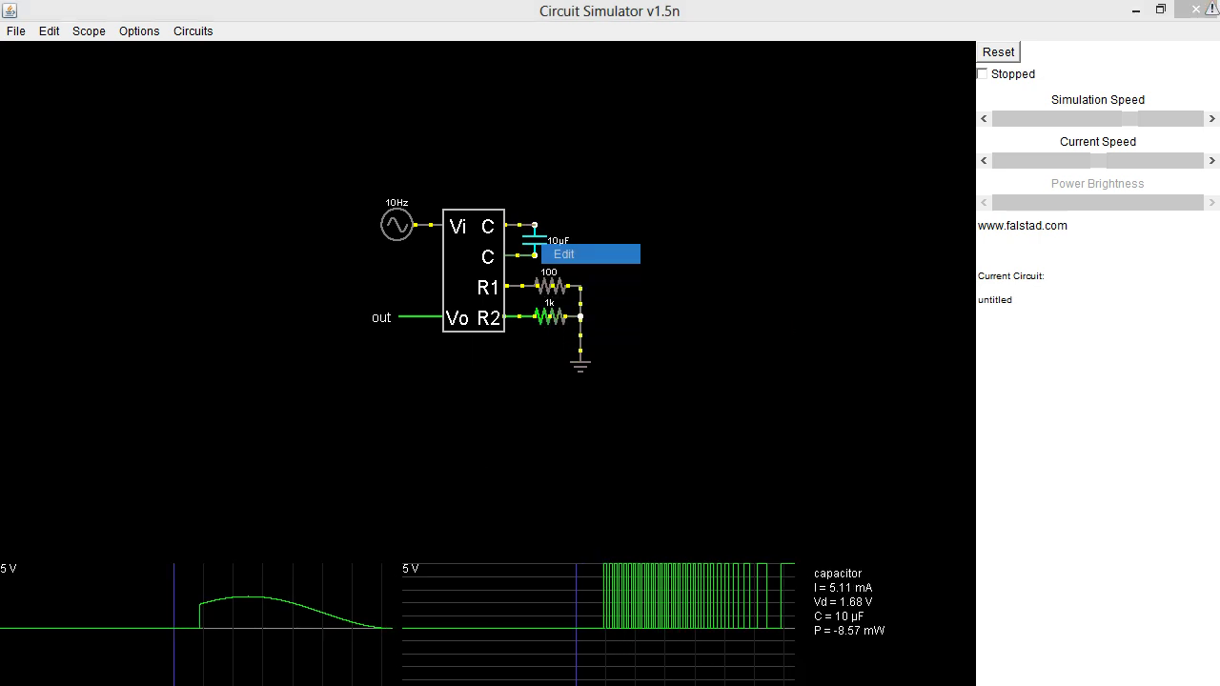
left_click(563, 253)
left_click_drag(606, 362, 597, 362)
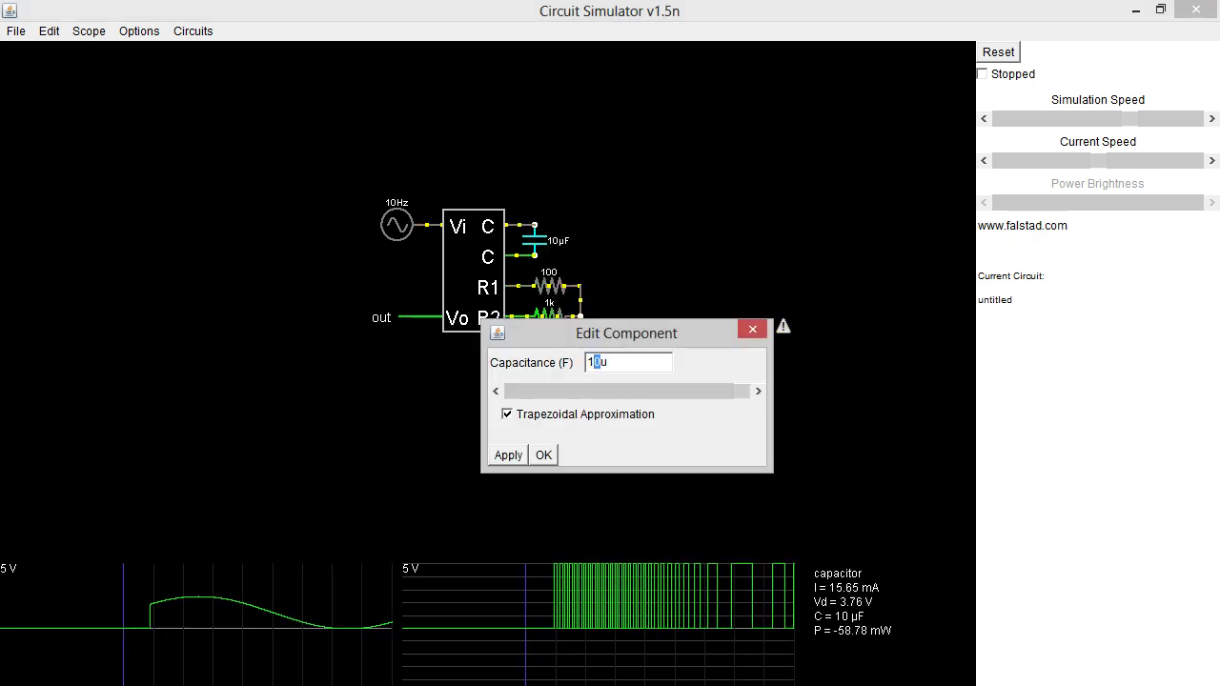
type("100")
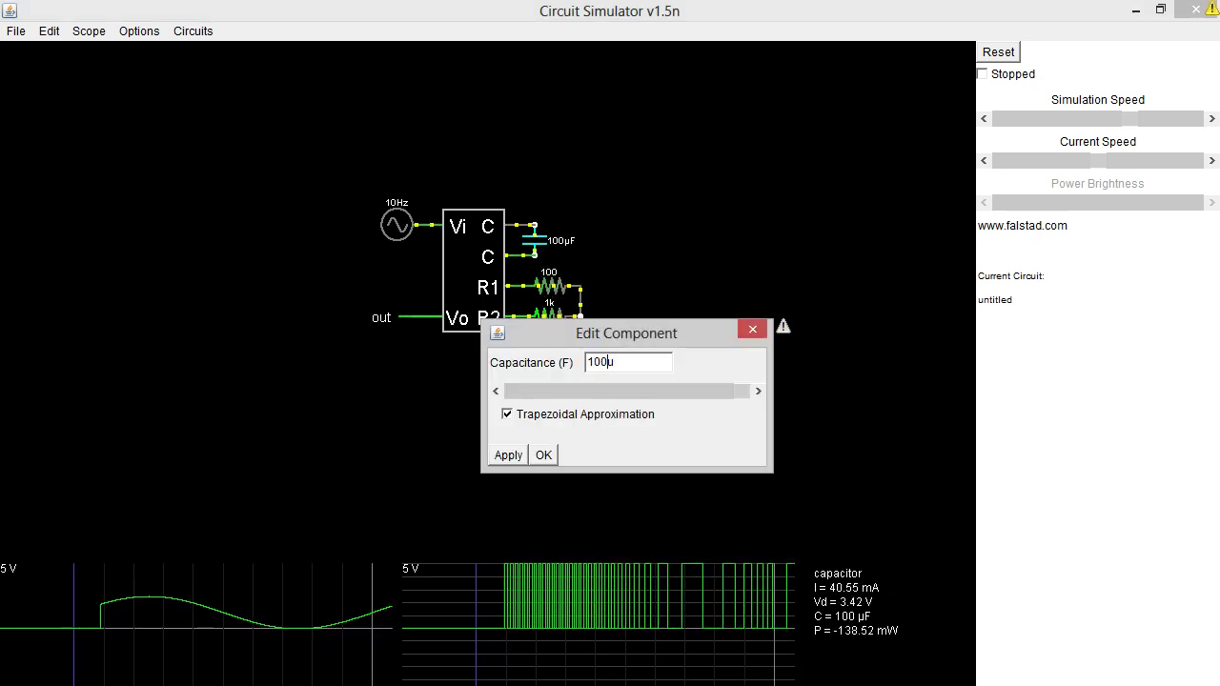
key("Return")
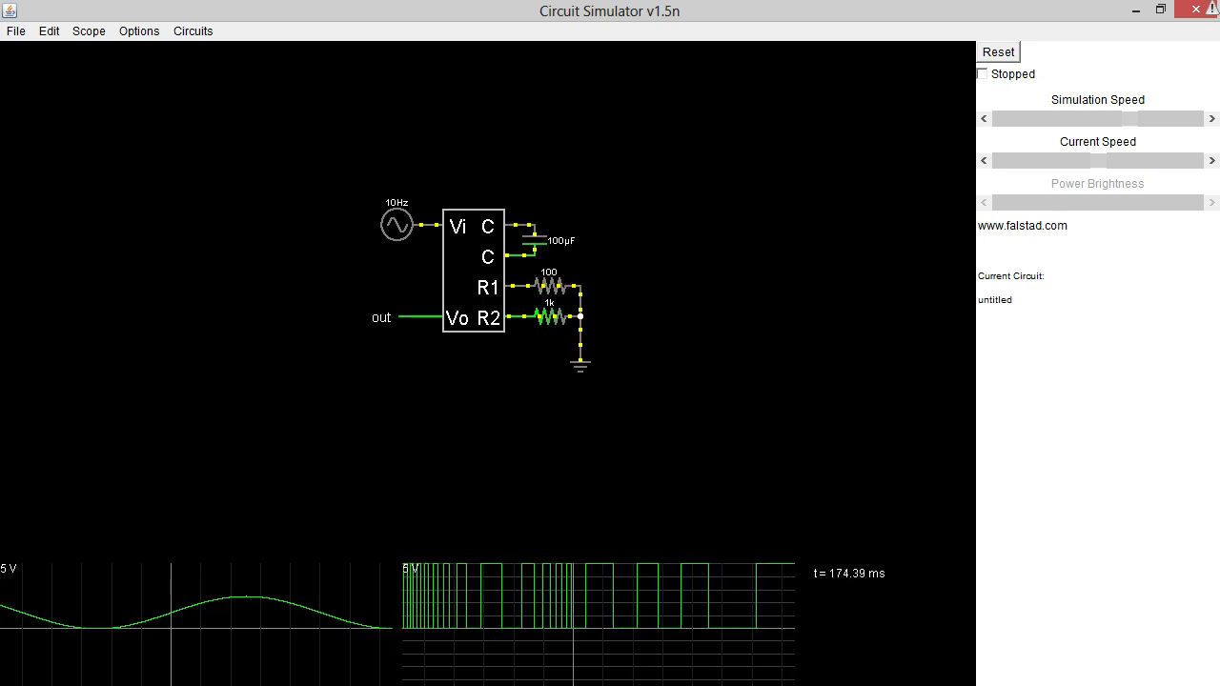
Read the AC source and output values in the running VCO simulation
mouse_move(396, 225)
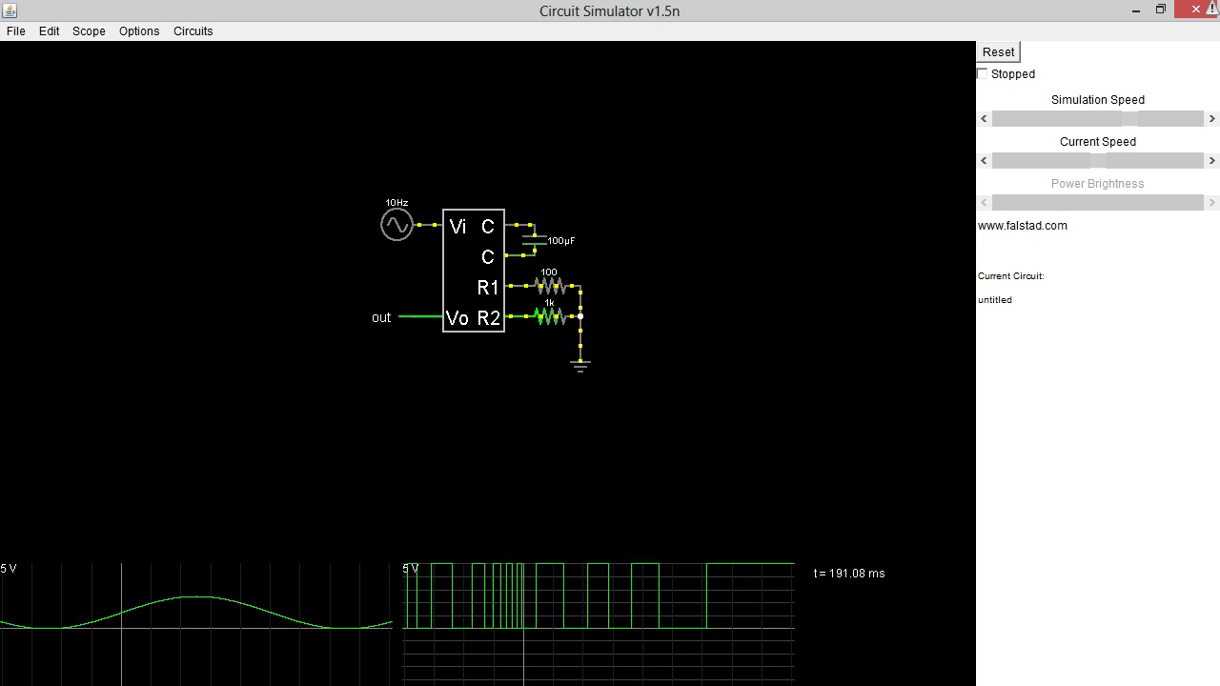
mouse_move(386, 317)
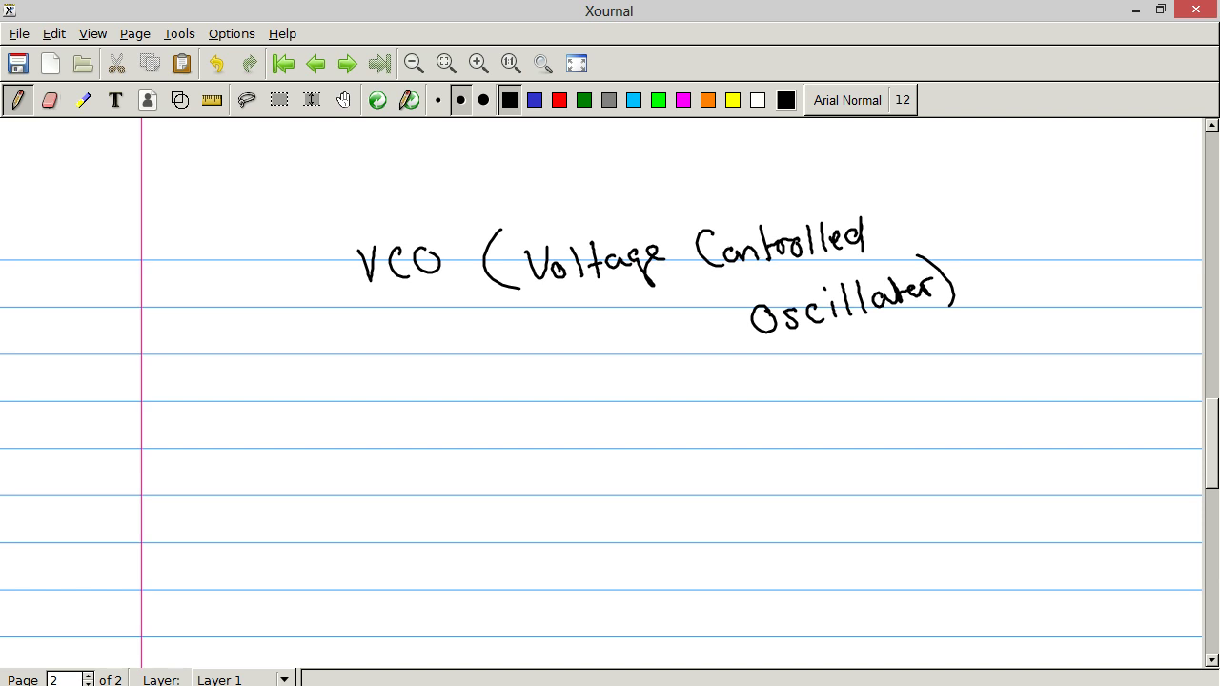
Write 'Signal Amplitude' below the VCO title and box it
mouse_move(230, 416)
left_mouse_down()
mouse_move(209, 440)
mouse_move(242, 443)
mouse_move(252, 460)
mouse_move(283, 444)
left_mouse_up()
mouse_move(294, 431)
left_mouse_down()
mouse_move(288, 443)
mouse_move(303, 443)
left_mouse_up()
mouse_move(313, 418)
left_mouse_down()
mouse_move(315, 444)
mouse_move(385, 440)
mouse_move(385, 456)
left_mouse_up()
left_click_drag(398, 422, 402, 442)
left_click_drag(408, 429, 421, 440)
mouse_move(416, 427)
left_mouse_down()
mouse_move(451, 438)
mouse_move(471, 410)
mouse_move(489, 437)
left_mouse_up()
mouse_move(175, 388)
left_mouse_down()
mouse_move(382, 477)
mouse_move(488, 381)
mouse_move(200, 384)
left_mouse_up()
Draw an arrow to a second box containing 'VCO voltage'
left_click_drag(494, 436, 597, 434)
left_click_drag(570, 426, 585, 444)
left_click_drag(611, 390, 614, 454)
mouse_move(608, 390)
left_mouse_down()
mouse_move(613, 451)
mouse_move(686, 391)
mouse_move(721, 392)
left_mouse_up()
mouse_move(643, 415)
left_mouse_down()
mouse_move(649, 438)
mouse_move(661, 418)
left_mouse_up()
mouse_move(678, 420)
left_mouse_down()
mouse_move(677, 436)
mouse_move(695, 416)
mouse_move(772, 437)
left_mouse_up()
mouse_move(784, 411)
left_mouse_down()
mouse_move(785, 436)
mouse_move(795, 425)
left_mouse_up()
left_click_drag(806, 425, 826, 450)
left_click_drag(826, 431, 835, 425)
mouse_move(709, 391)
left_mouse_down()
mouse_move(837, 385)
mouse_move(856, 458)
mouse_move(847, 477)
mouse_move(646, 475)
mouse_move(618, 444)
left_mouse_up()
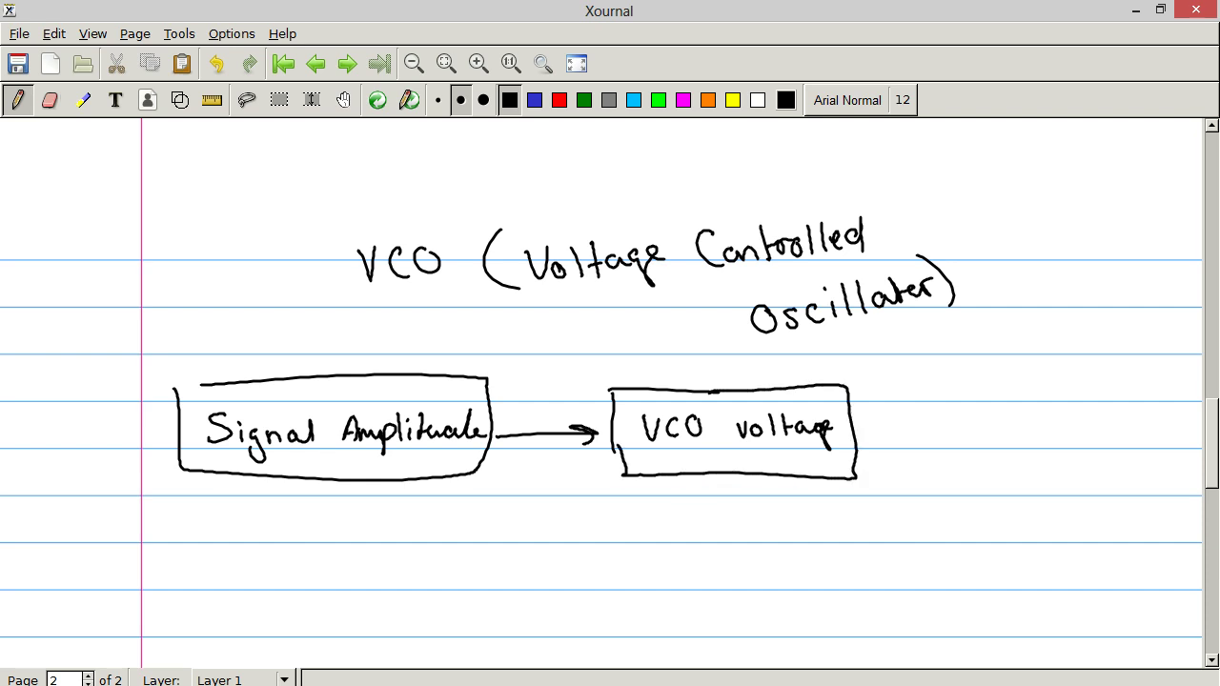
Add an arrow from the VCO voltage box to the word 'output'
left_click_drag(864, 434, 931, 433)
mouse_move(915, 425)
left_mouse_down()
mouse_move(919, 441)
mouse_move(963, 428)
mouse_move(993, 441)
left_mouse_up()
mouse_move(1001, 413)
left_mouse_down()
mouse_move(1003, 438)
mouse_move(1014, 424)
left_mouse_up()
mouse_move(1018, 427)
left_mouse_down()
mouse_move(1020, 454)
mouse_move(1040, 431)
mouse_move(1056, 437)
left_mouse_up()
mouse_move(1067, 412)
left_mouse_down()
mouse_move(1066, 439)
mouse_move(1079, 427)
left_mouse_up()
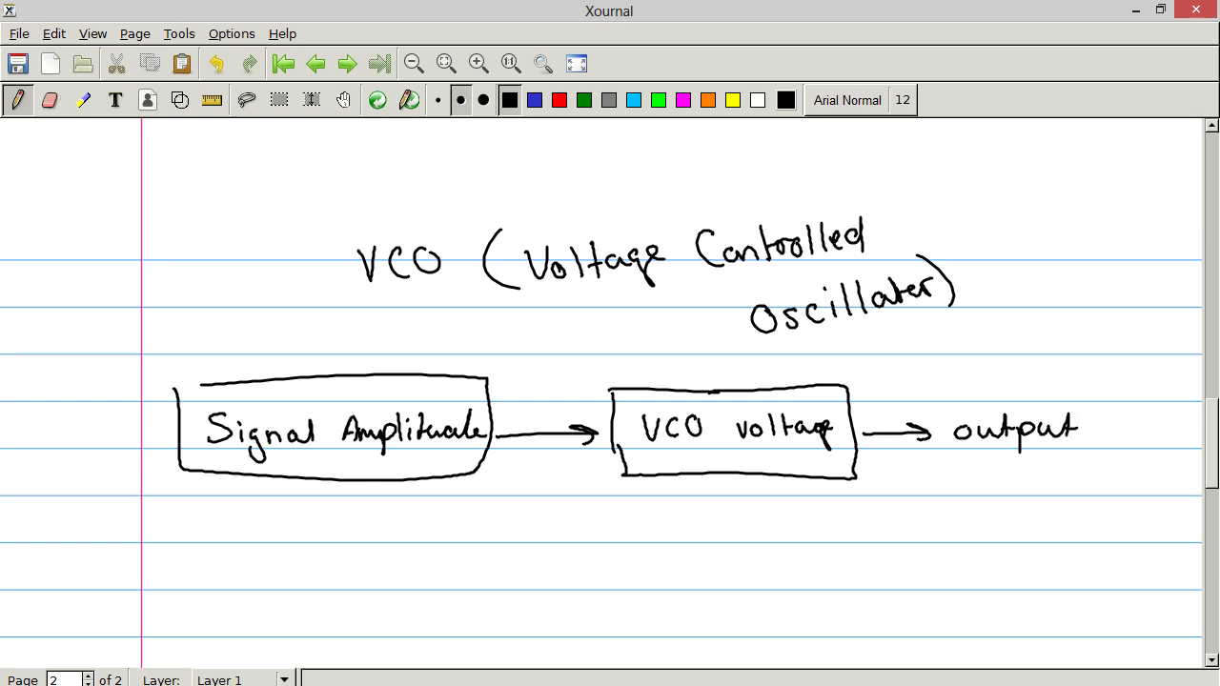
Sketch a wave with shortening cycles, bracketing two periods labelled f and λf
scroll(610, 381, "down", 4)
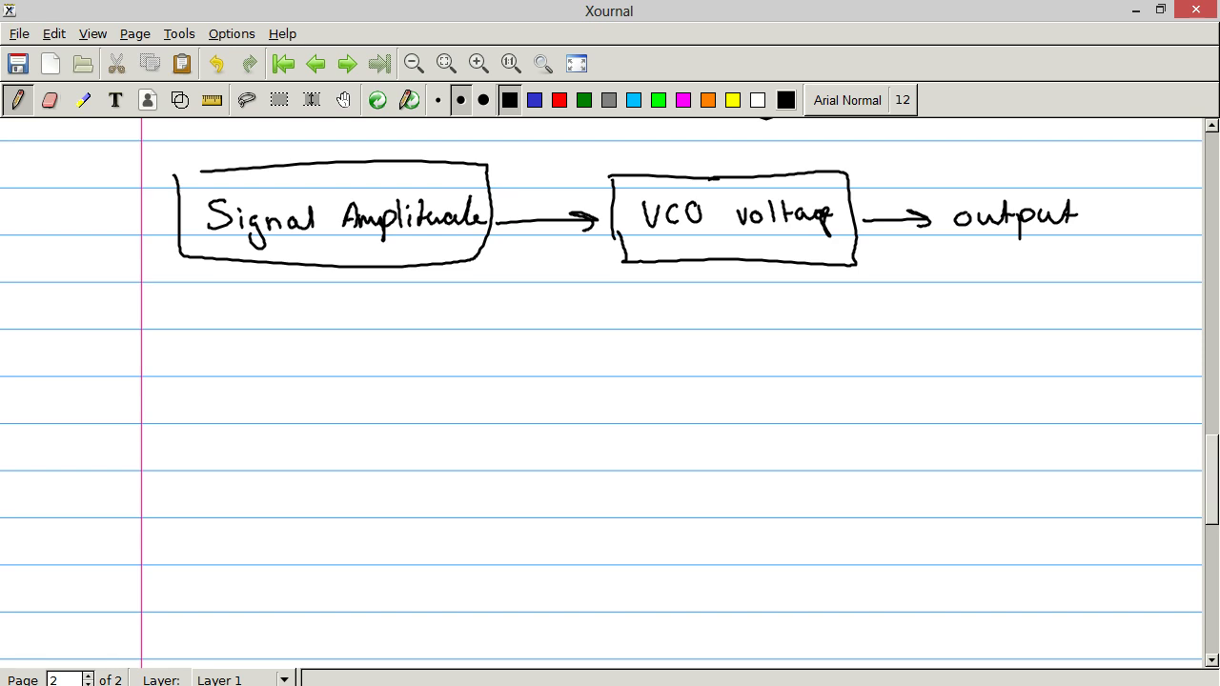
mouse_move(385, 341)
left_mouse_down()
mouse_move(423, 322)
mouse_move(475, 427)
mouse_move(524, 452)
mouse_move(583, 351)
mouse_move(614, 328)
mouse_move(663, 427)
mouse_move(708, 432)
mouse_move(733, 358)
mouse_move(761, 336)
mouse_move(826, 428)
mouse_move(845, 413)
mouse_move(878, 329)
mouse_move(909, 317)
left_mouse_up()
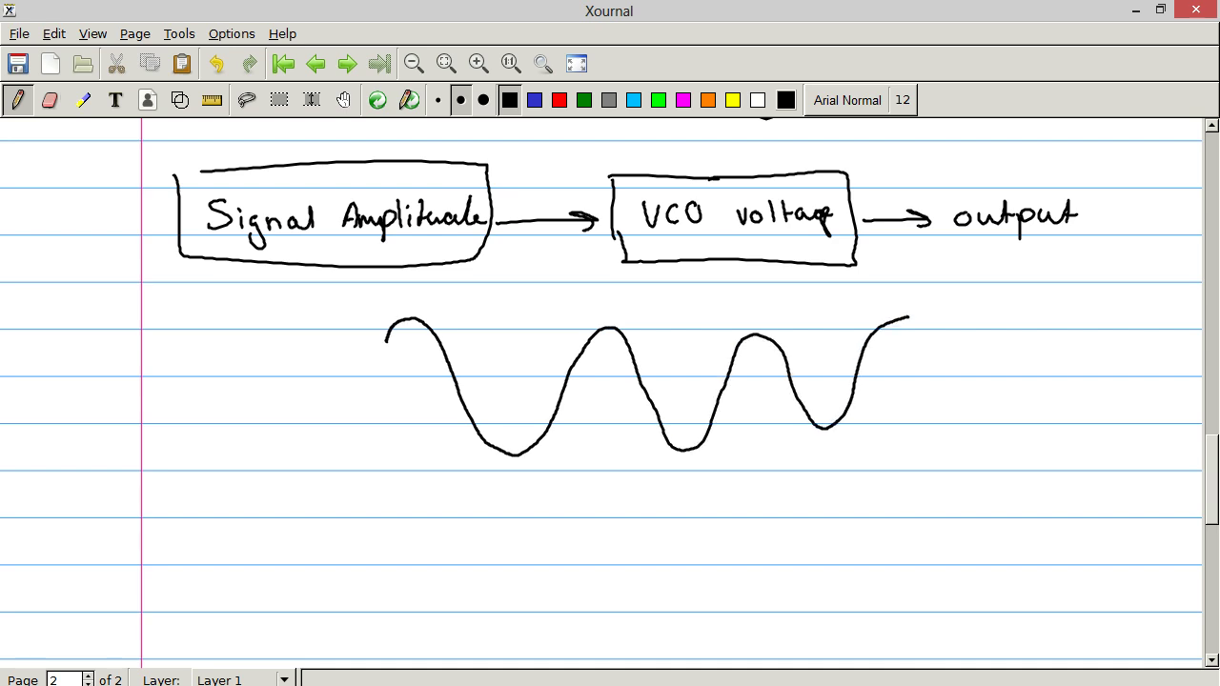
mouse_move(442, 476)
left_mouse_down()
mouse_move(443, 499)
mouse_move(584, 476)
mouse_move(585, 497)
mouse_move(648, 493)
mouse_move(716, 476)
mouse_move(716, 500)
left_mouse_up()
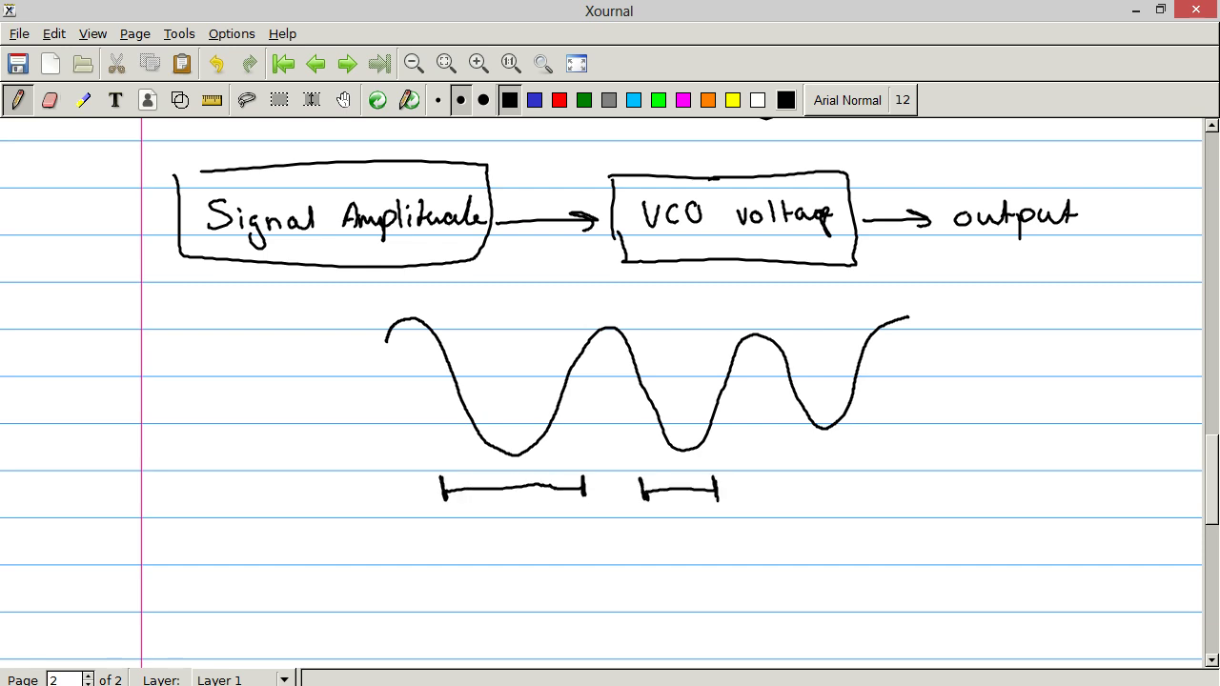
mouse_move(519, 513)
left_mouse_down()
mouse_move(497, 547)
mouse_move(511, 535)
left_mouse_up()
mouse_move(647, 519)
left_mouse_down()
mouse_move(680, 548)
mouse_move(658, 550)
left_mouse_up()
left_click_drag(702, 515, 689, 542)
left_click_drag(679, 535, 702, 530)
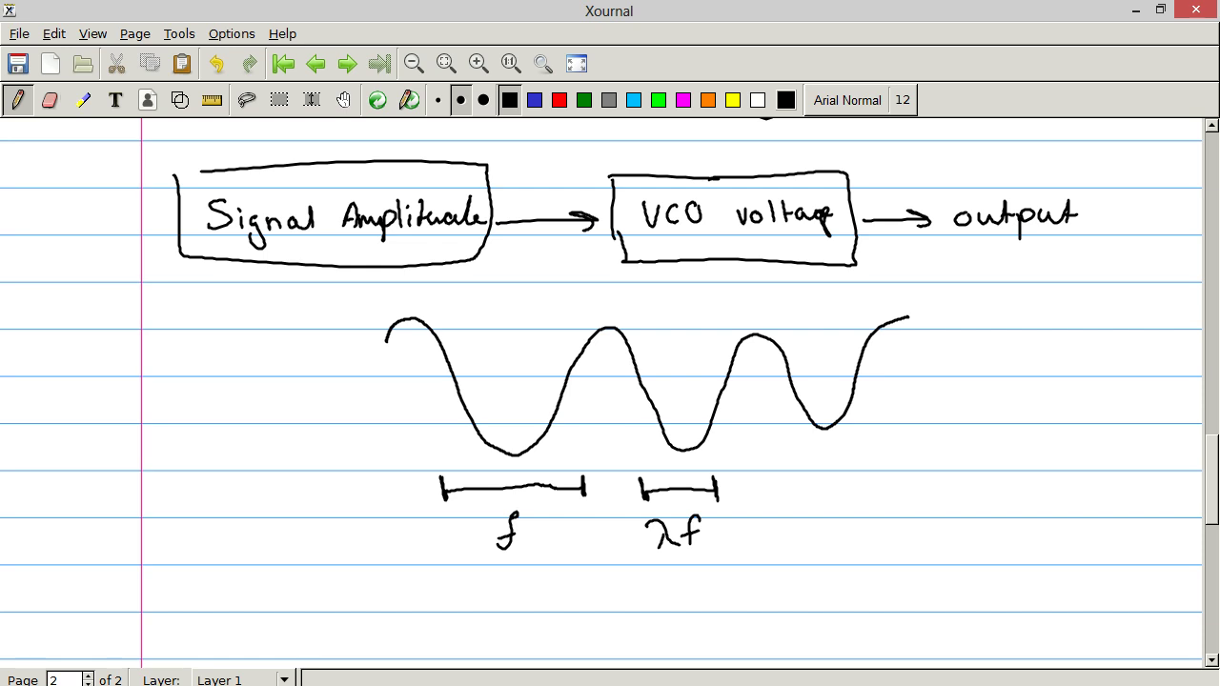
Write an underlined 'PWM' heading in the blank space lower on page 2
scroll(610, 390, "down", 5)
scroll(610, 390, "up", 6)
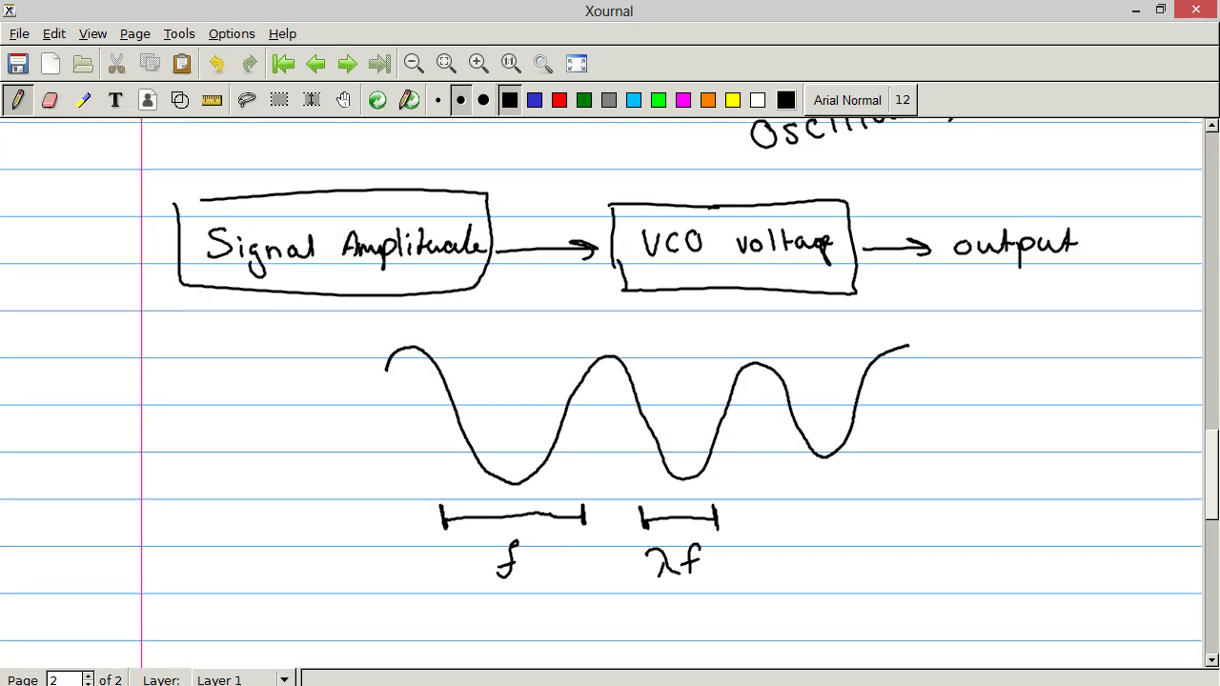
scroll(610, 391, "up", 2)
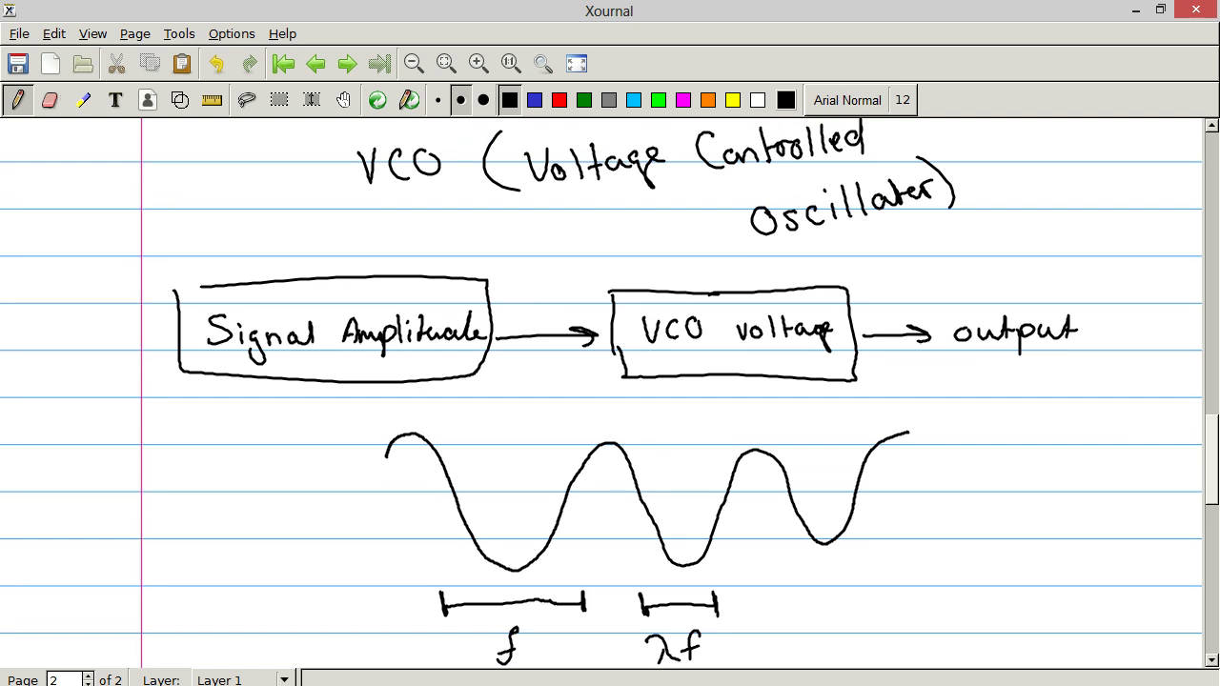
scroll(610, 391, "down", 3)
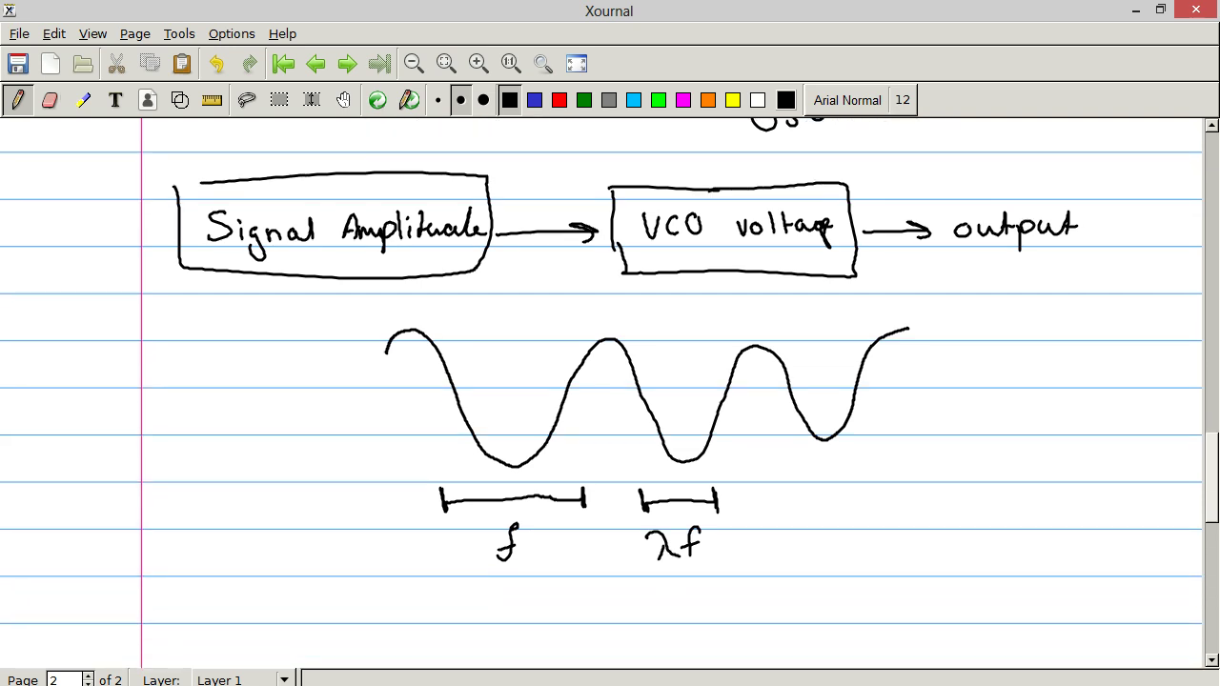
scroll(610, 391, "down", 10)
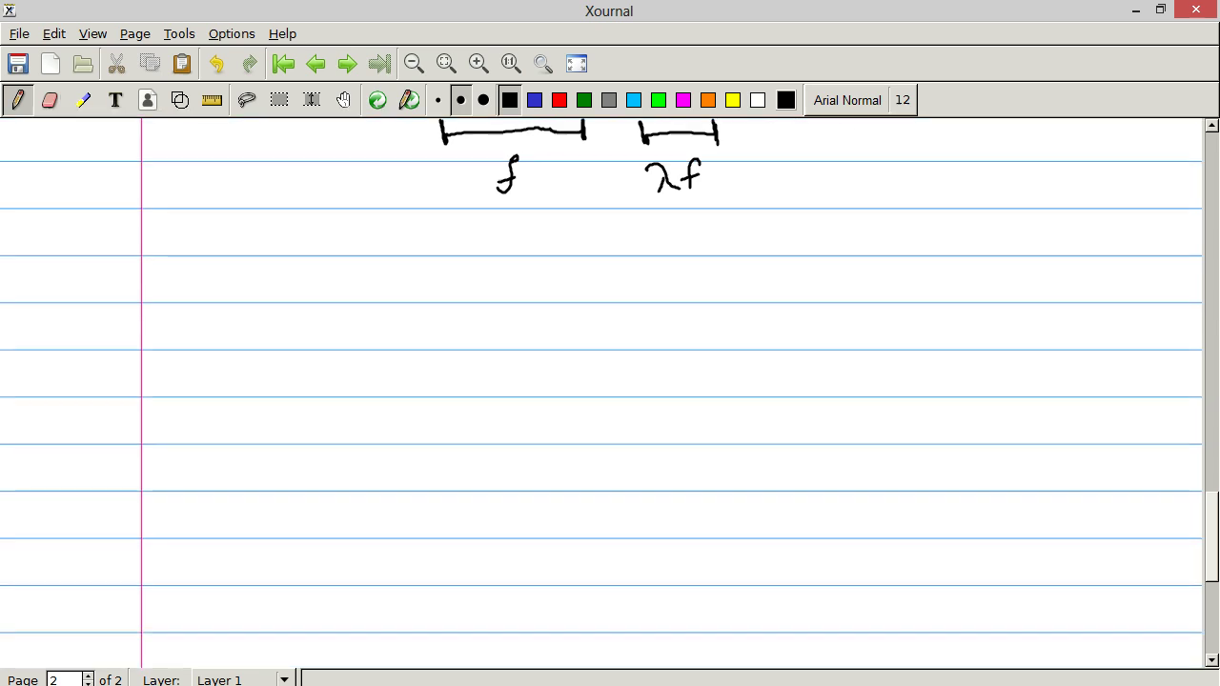
scroll(610, 391, "down", 3)
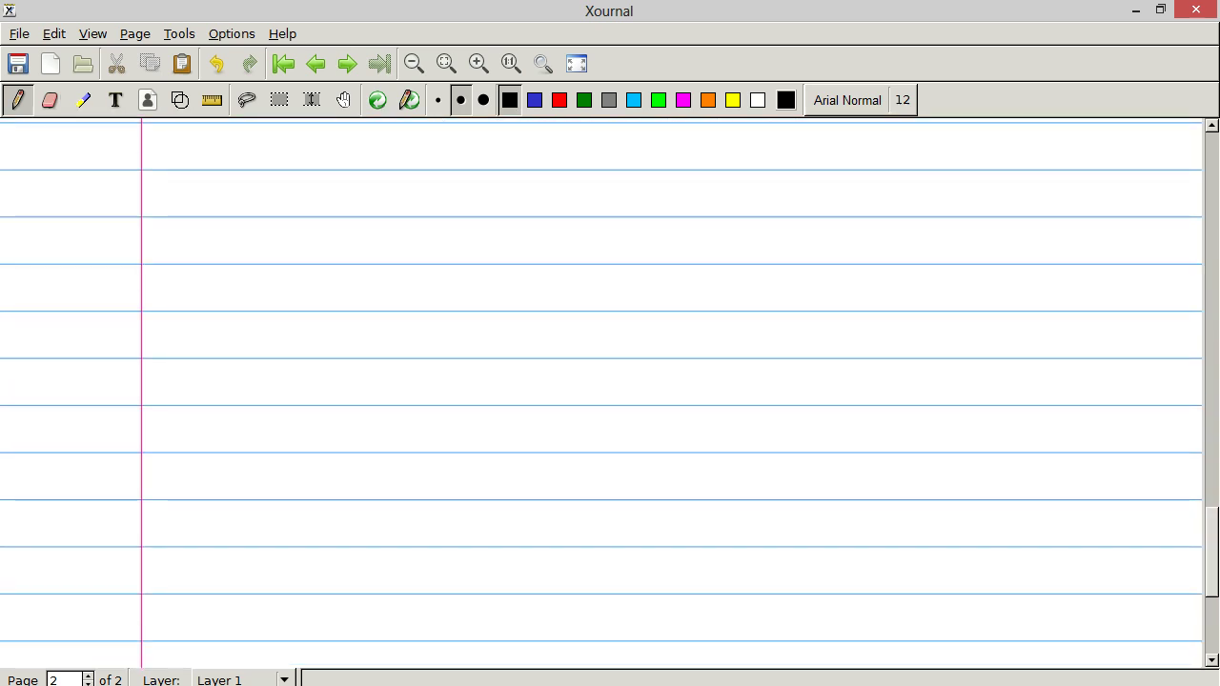
left_click_drag(172, 233, 179, 264)
mouse_move(158, 238)
left_mouse_down()
mouse_move(194, 225)
mouse_move(186, 246)
left_mouse_up()
mouse_move(211, 223)
left_mouse_down()
mouse_move(216, 251)
mouse_move(246, 252)
mouse_move(258, 228)
mouse_move(303, 254)
left_mouse_up()
left_click_drag(158, 296, 396, 261)
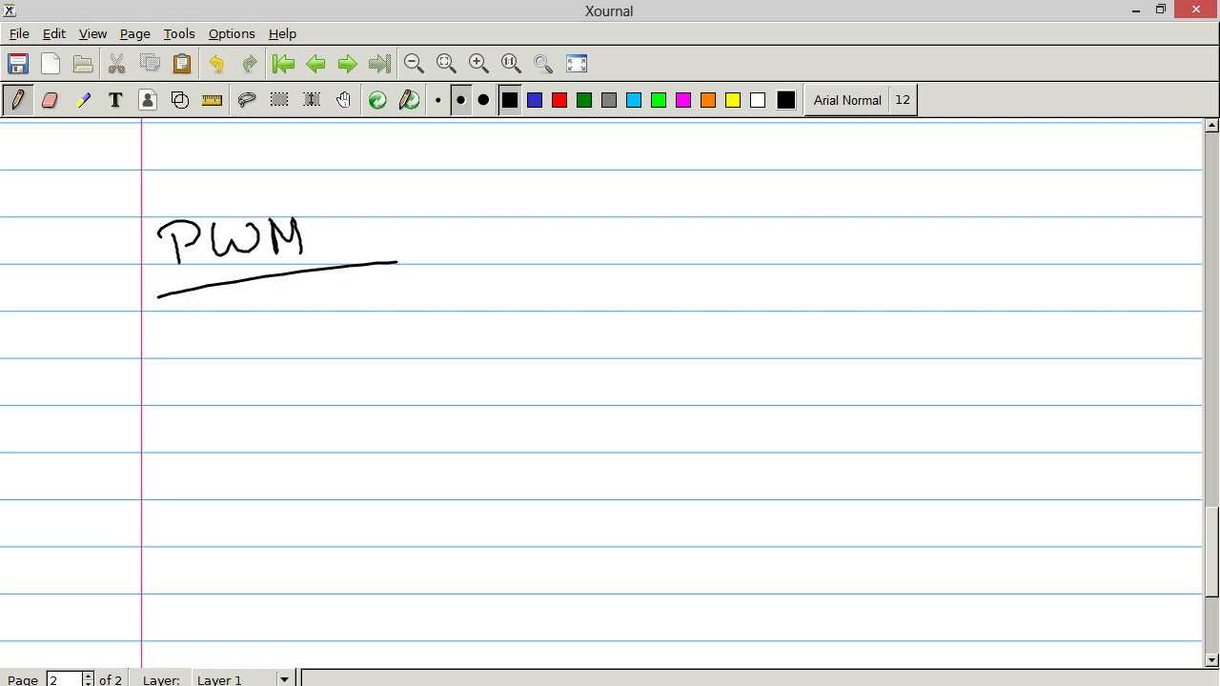
Scroll back up to page 1's Modulation headings
scroll(610, 390, "down", 5)
scroll(610, 391, "up", 10)
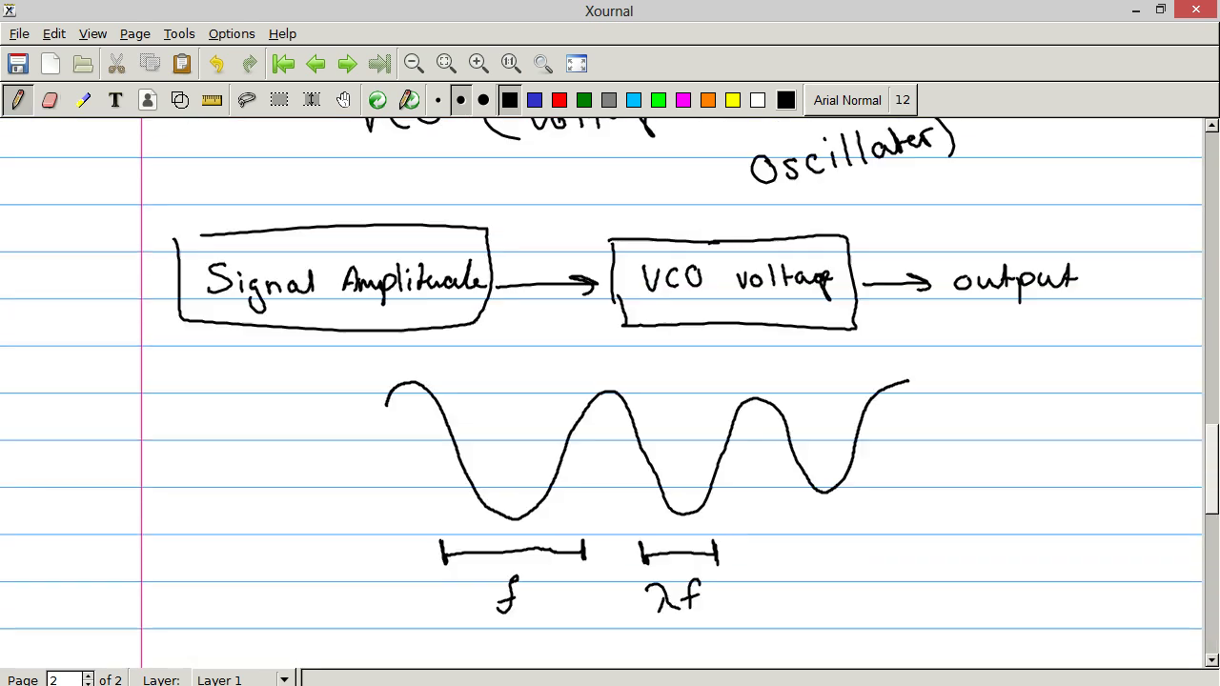
scroll(610, 391, "up", 15)
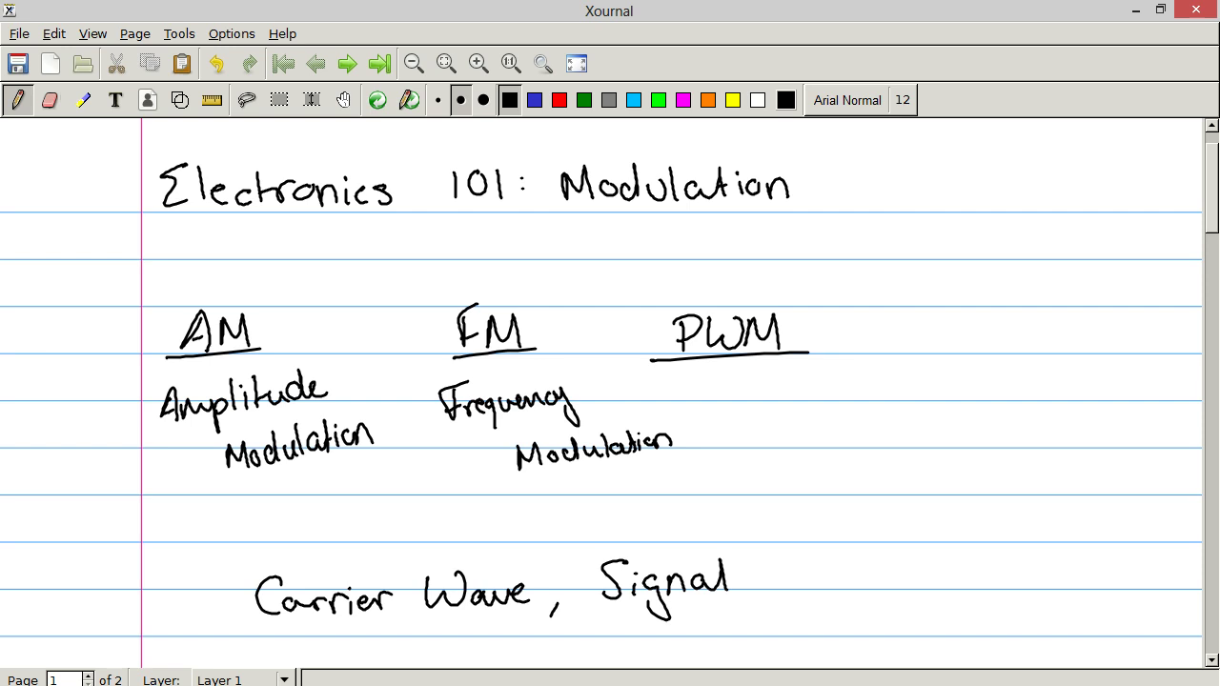
Write 'Pulse Width' under the PWM heading on page 1
mouse_move(749, 381)
left_mouse_down()
mouse_move(750, 410)
mouse_move(753, 395)
left_mouse_up()
mouse_move(768, 385)
left_mouse_down()
mouse_move(779, 401)
mouse_move(786, 384)
left_mouse_up()
left_click_drag(793, 372, 801, 398)
mouse_move(822, 383)
left_mouse_down()
mouse_move(835, 394)
mouse_move(900, 360)
mouse_move(927, 389)
left_mouse_up()
left_click_drag(943, 356, 950, 384)
left_click_drag(944, 364, 961, 362)
Write 'Modulation' below 'Pulse Width', then scroll down to page 2's PWM section
left_click_drag(962, 349, 982, 378)
mouse_move(871, 434)
left_mouse_down()
mouse_move(887, 427)
mouse_move(829, 459)
mouse_move(862, 448)
left_mouse_up()
mouse_move(885, 429)
left_mouse_down()
mouse_move(875, 436)
mouse_move(888, 444)
left_mouse_up()
left_click_drag(892, 429, 911, 443)
mouse_move(915, 415)
left_mouse_down()
mouse_move(919, 442)
mouse_move(936, 438)
left_mouse_up()
mouse_move(948, 411)
left_mouse_down()
mouse_move(954, 437)
mouse_move(971, 425)
left_mouse_up()
left_click_drag(974, 420, 980, 429)
left_click_drag(982, 429, 1018, 411)
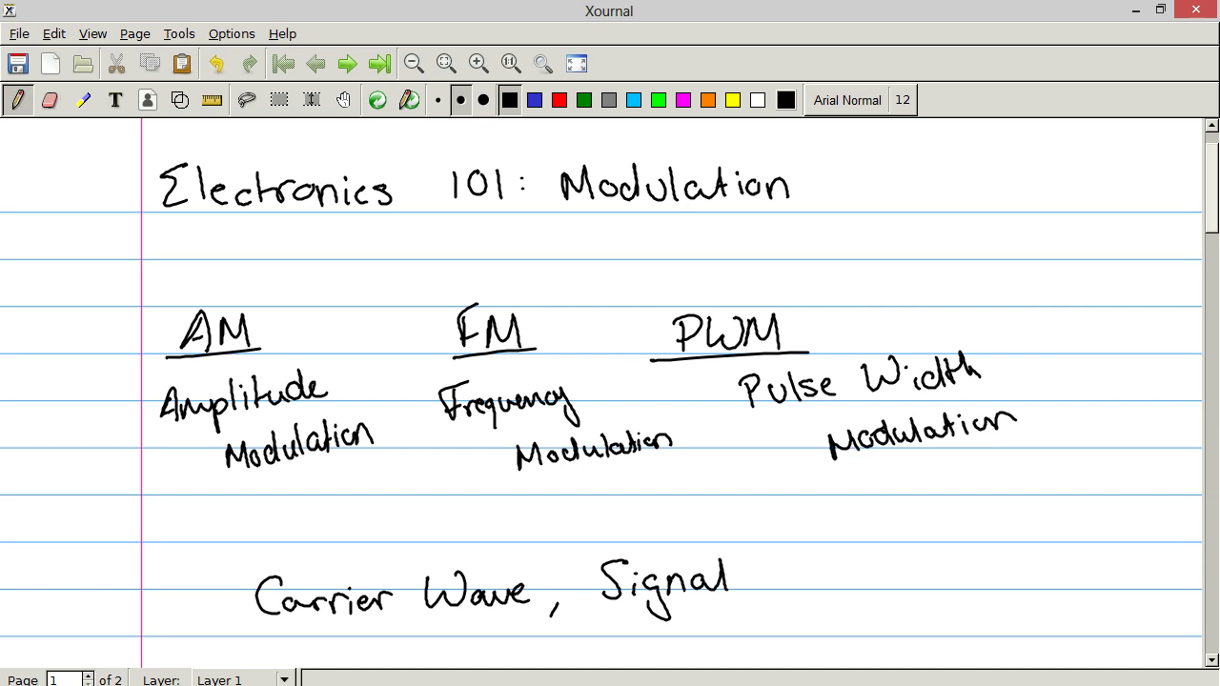
scroll(610, 391, "down", 20)
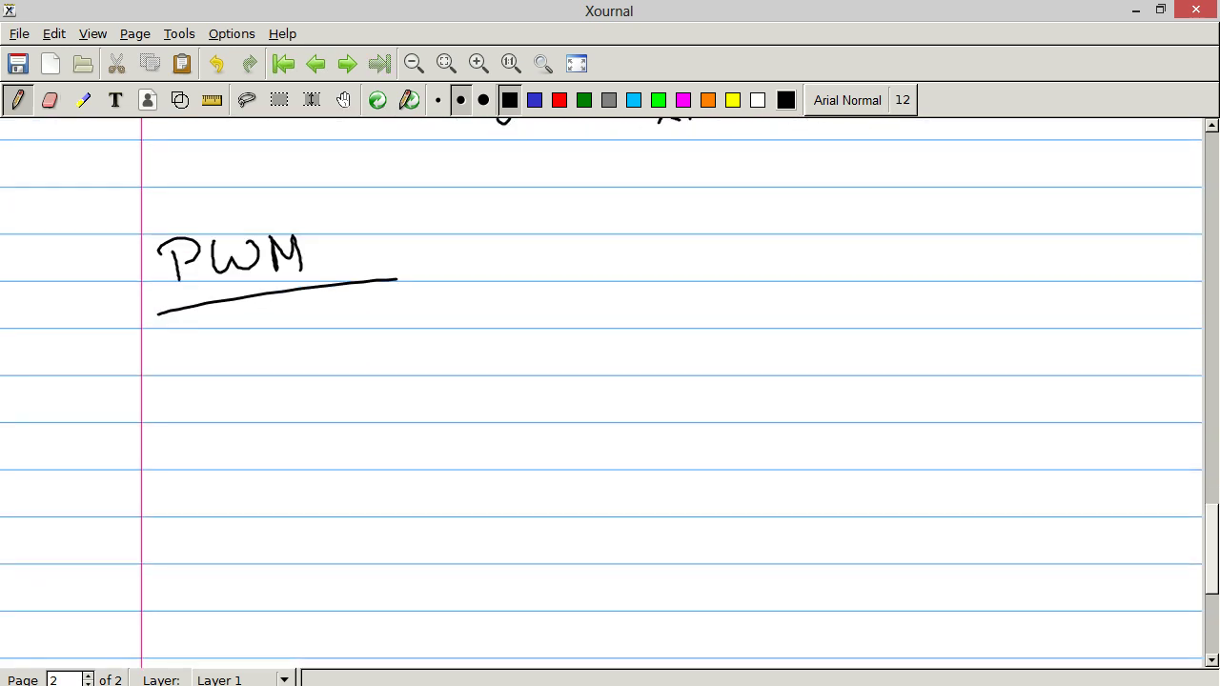
scroll(610, 391, "down", 1)
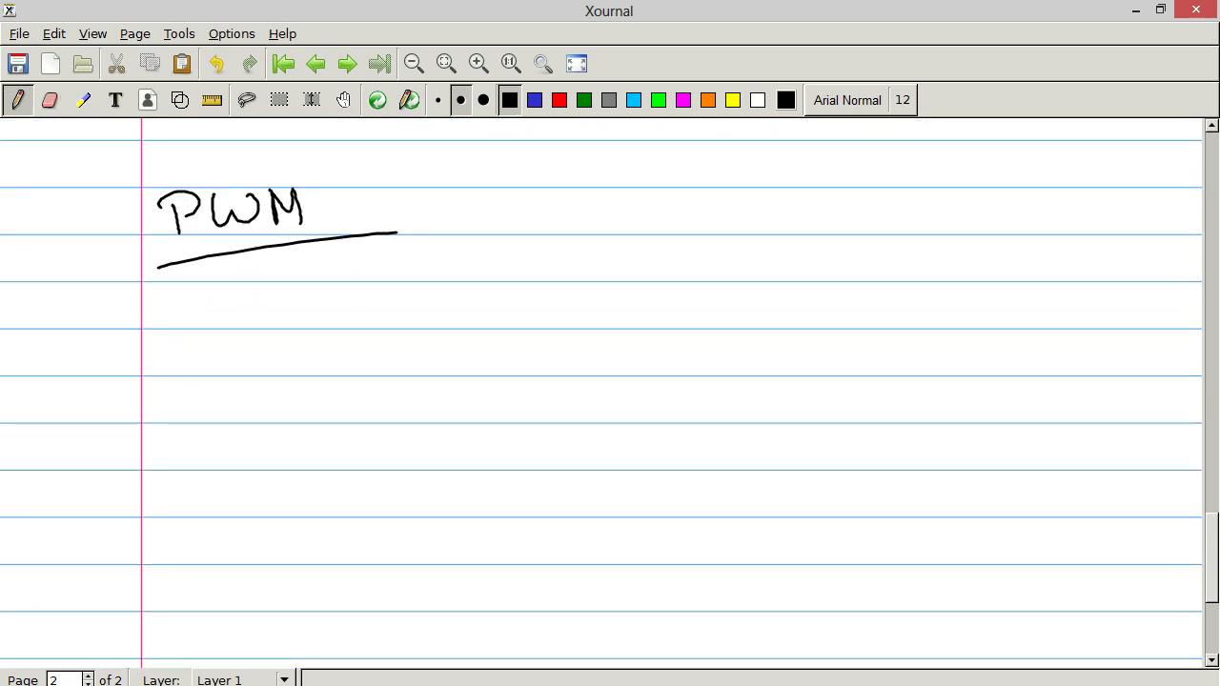
Draw a rectangular pulse and write 'duty cycle %' beside it
mouse_move(339, 351)
left_mouse_down()
mouse_move(334, 313)
mouse_move(355, 273)
mouse_move(427, 288)
mouse_move(437, 353)
mouse_move(625, 350)
left_mouse_up()
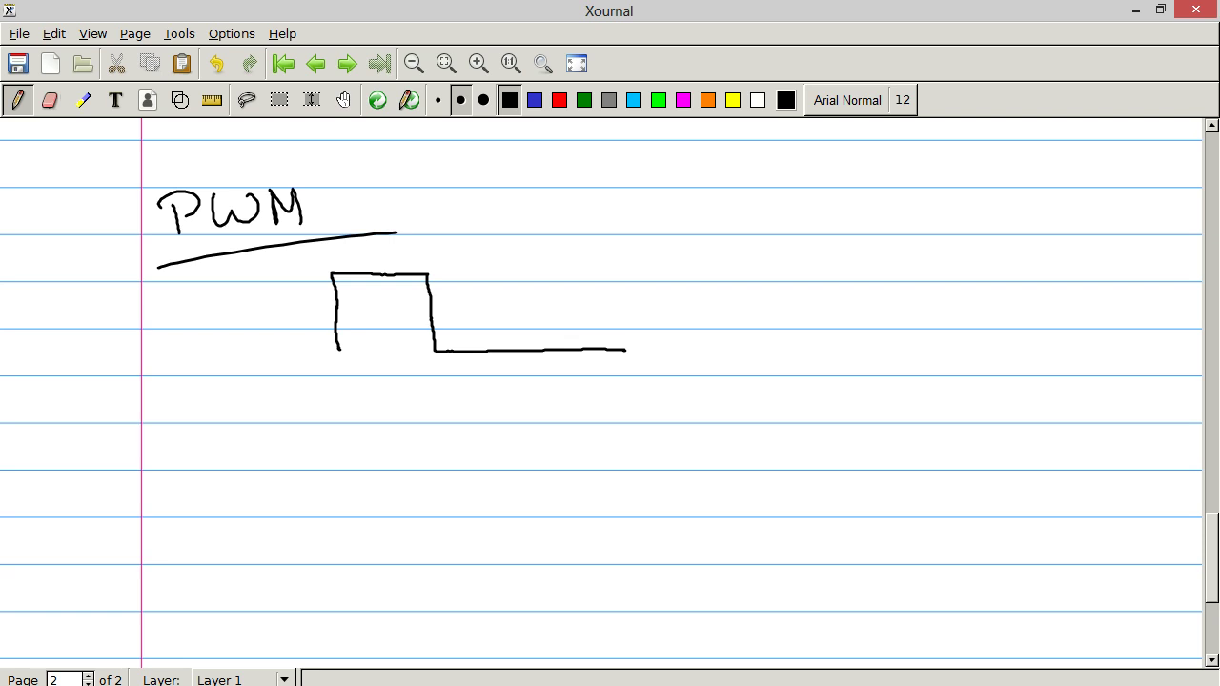
mouse_move(726, 286)
left_mouse_down()
mouse_move(763, 286)
mouse_move(791, 305)
mouse_move(821, 279)
mouse_move(848, 286)
mouse_move(857, 272)
mouse_move(881, 289)
mouse_move(875, 277)
mouse_move(897, 270)
mouse_move(858, 292)
mouse_move(904, 292)
left_mouse_up()
left_click(897, 271)
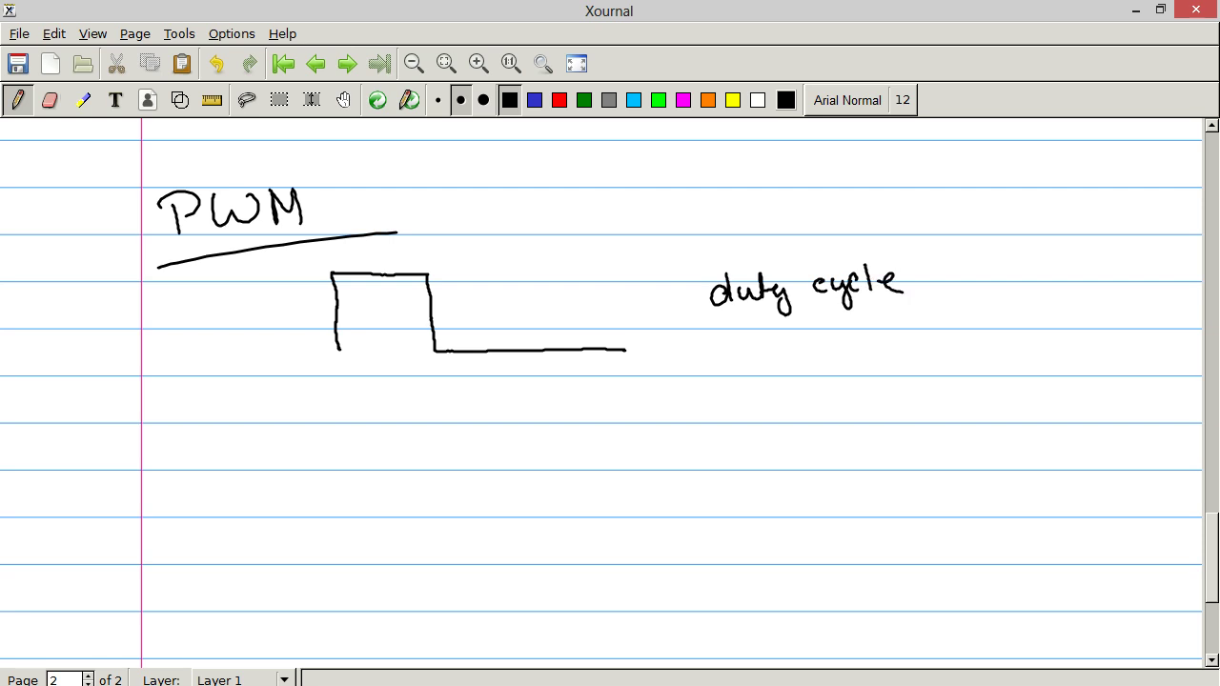
mouse_move(831, 326)
left_mouse_down()
mouse_move(818, 333)
mouse_move(829, 328)
left_mouse_up()
left_click_drag(852, 327, 837, 364)
left_click_drag(864, 347, 863, 349)
Mark the pulse's on portion as 'time on' and brace the full period as T
mouse_move(335, 382)
left_mouse_down()
mouse_move(336, 400)
mouse_move(615, 378)
mouse_move(616, 397)
left_mouse_up()
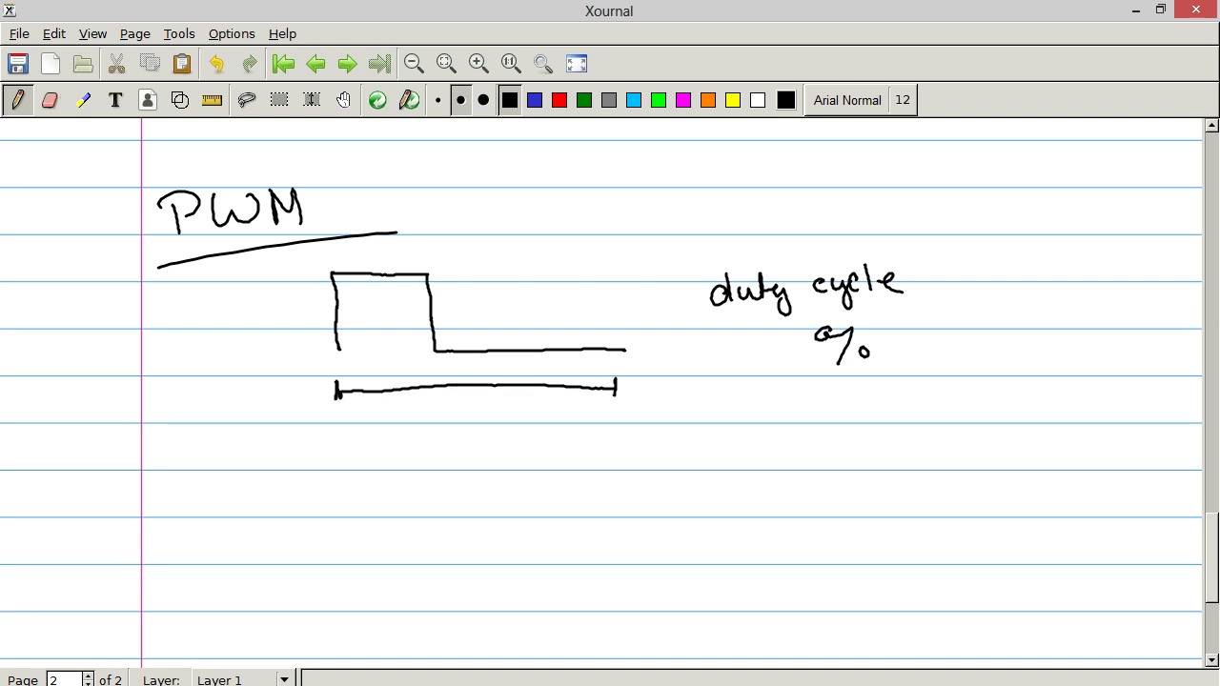
left_click_drag(432, 377, 433, 397)
mouse_move(363, 420)
left_mouse_down()
mouse_move(361, 442)
mouse_move(416, 431)
mouse_move(399, 450)
mouse_move(424, 460)
left_mouse_up()
mouse_move(324, 478)
left_mouse_down()
mouse_move(381, 494)
mouse_move(613, 472)
left_mouse_up()
mouse_move(479, 524)
left_mouse_down()
mouse_move(515, 511)
mouse_move(509, 536)
left_mouse_up()
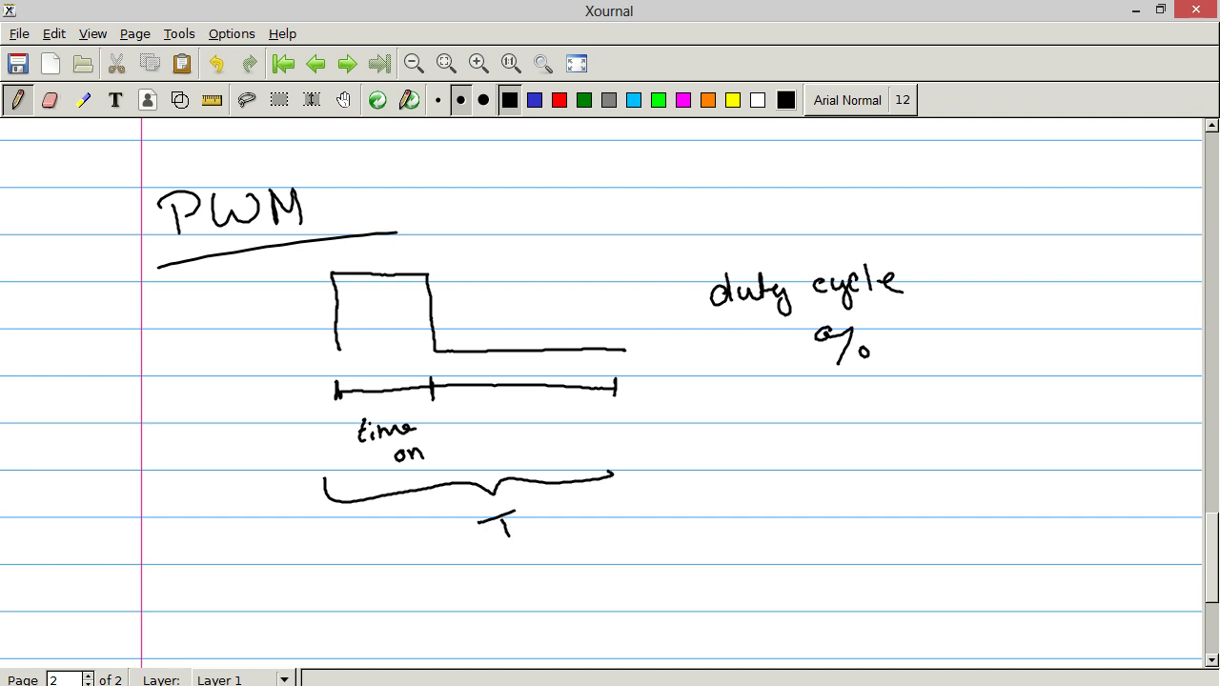
Write the formula duty cycle = time on / period
mouse_move(711, 442)
left_mouse_down()
mouse_move(763, 452)
mouse_move(757, 471)
mouse_move(799, 452)
mouse_move(806, 434)
mouse_move(820, 471)
mouse_move(842, 435)
mouse_move(859, 448)
mouse_move(900, 434)
left_mouse_up()
left_click_drag(890, 440, 903, 439)
mouse_move(972, 384)
left_mouse_down()
mouse_move(971, 406)
mouse_move(980, 391)
mouse_move(985, 406)
left_mouse_up()
left_click_drag(992, 405, 1086, 389)
left_click_drag(942, 427, 1125, 412)
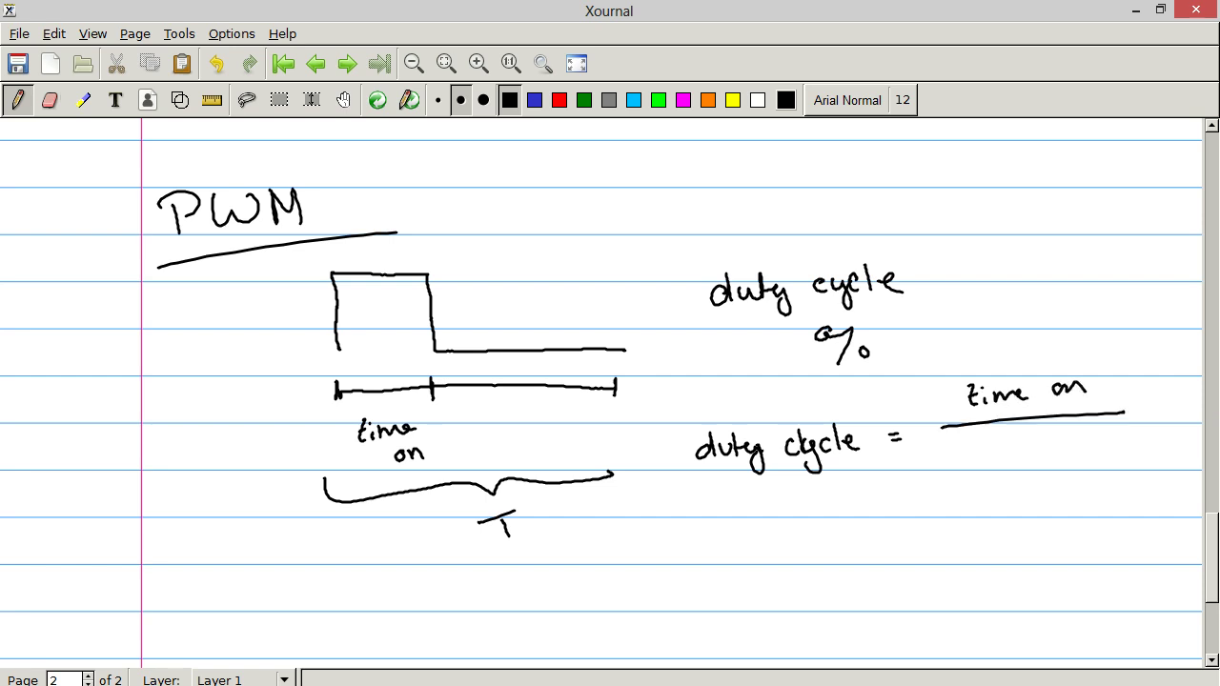
mouse_move(997, 442)
left_mouse_down()
mouse_move(997, 462)
mouse_move(1008, 447)
mouse_move(1058, 442)
left_mouse_up()
mouse_move(1085, 435)
left_mouse_down()
mouse_move(1076, 440)
mouse_move(1092, 419)
left_mouse_up()
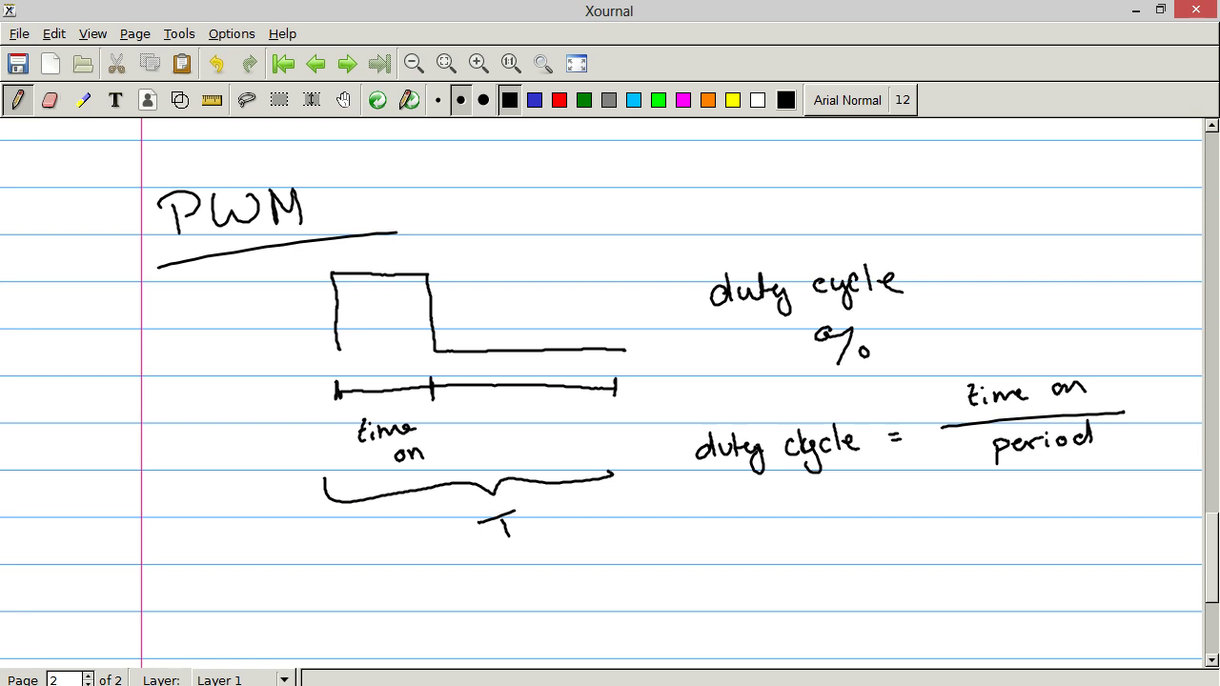
scroll(610, 391, "down", 2)
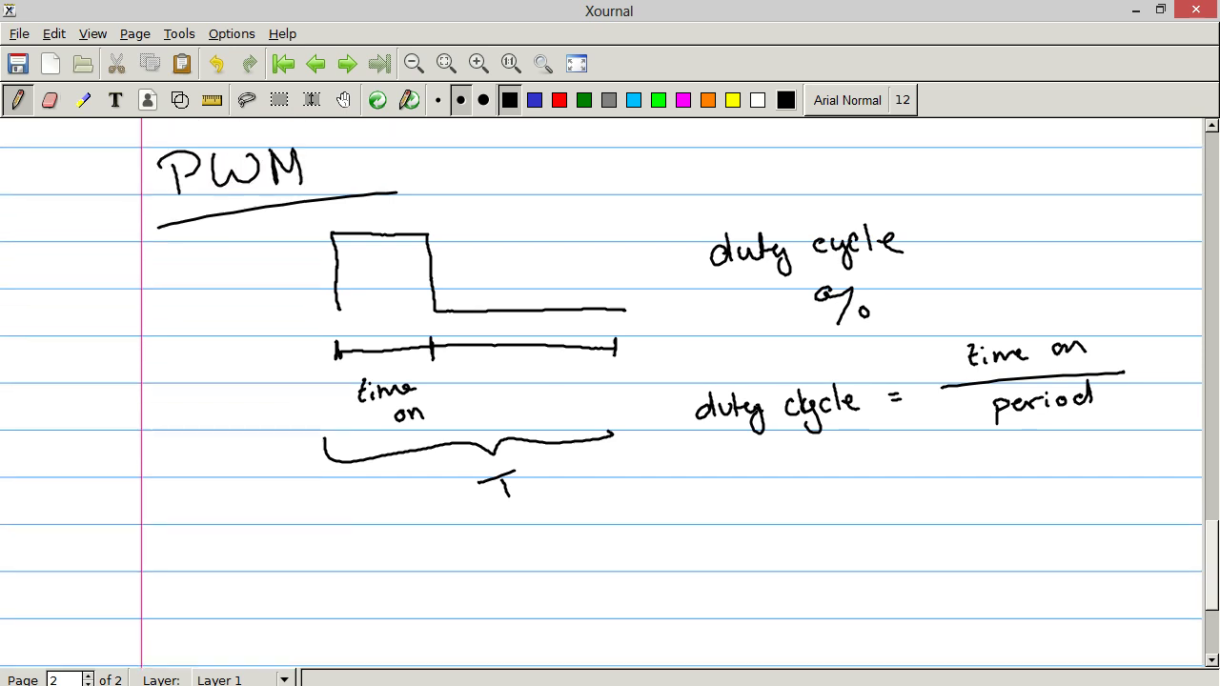
scroll(610, 391, "up", 2)
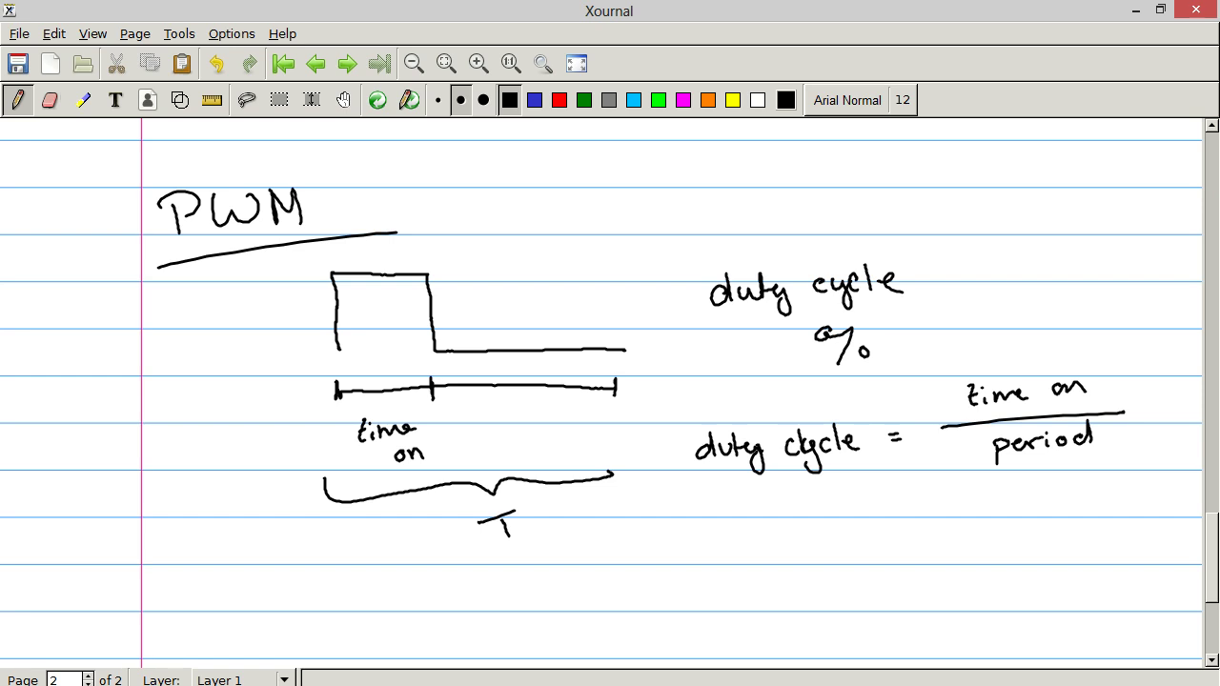
scroll(611, 382, "down", 3)
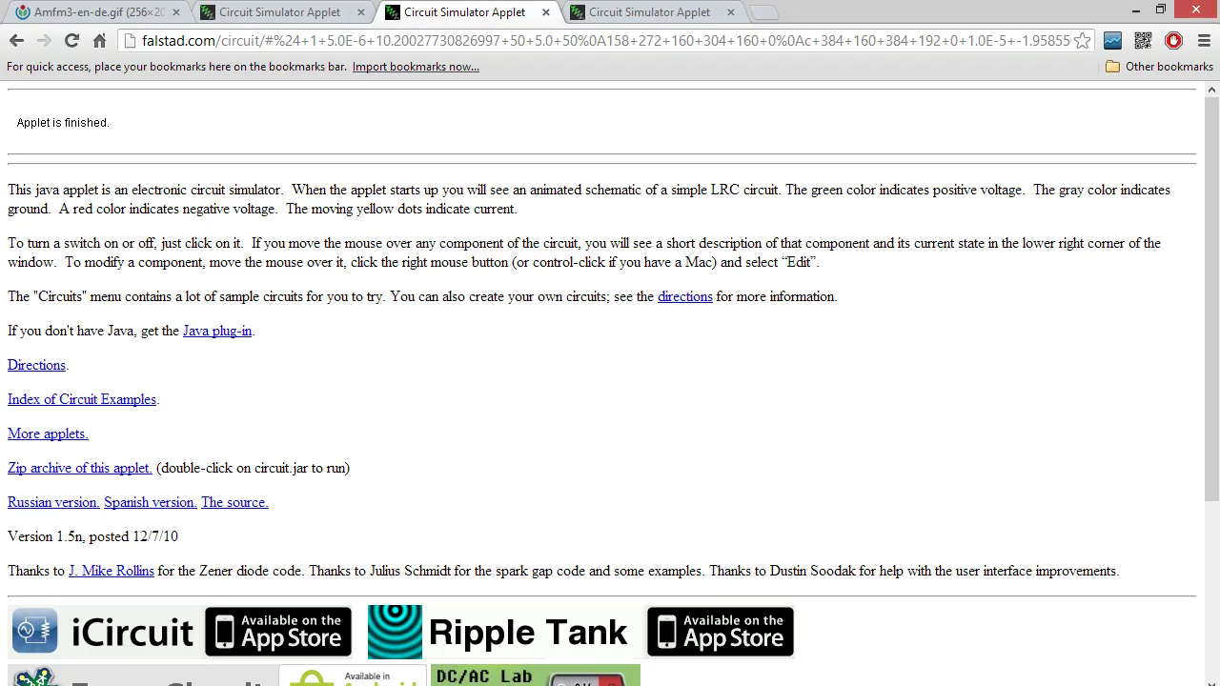
Reload the last simulator tab, allow Java, and maximize the 555 timer PWM circuit
key("ctrl+Tab")
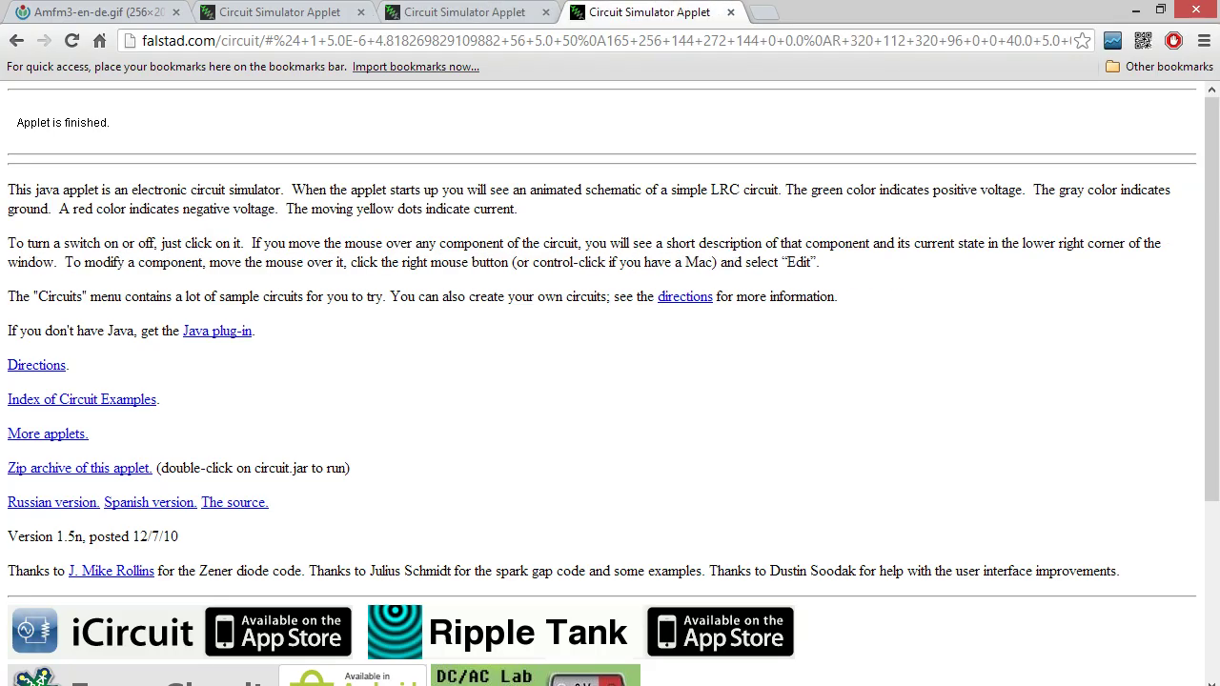
left_click(71, 40)
left_click(525, 92)
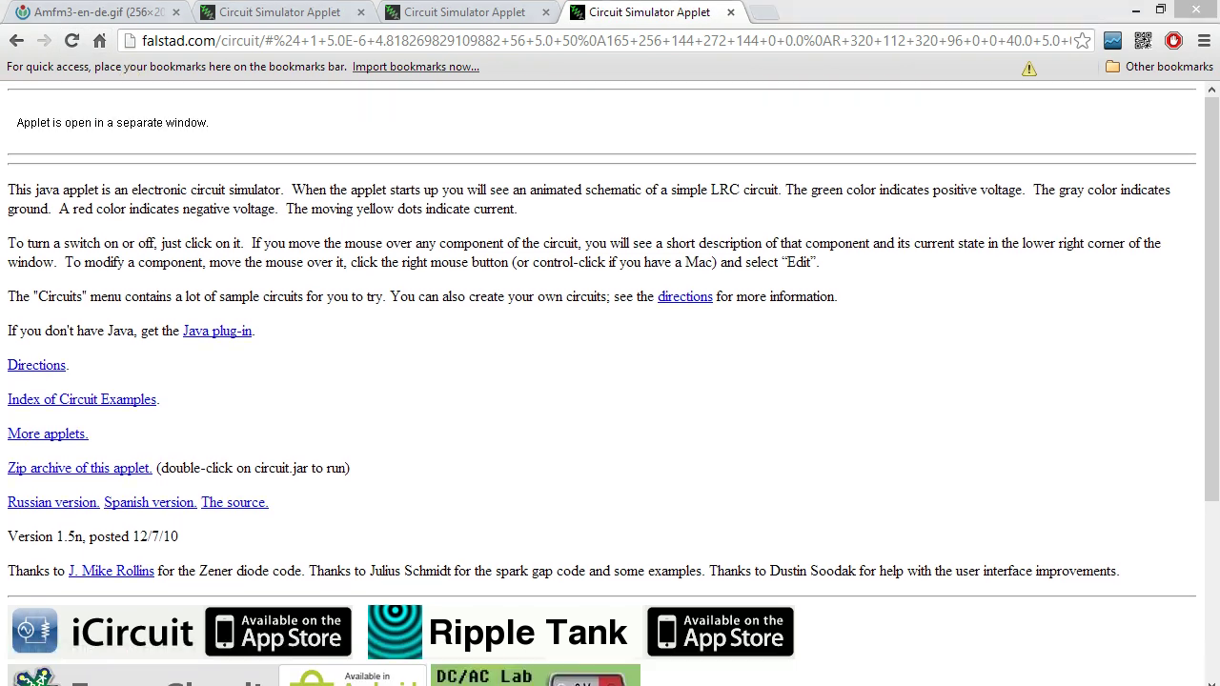
left_click(1049, 14)
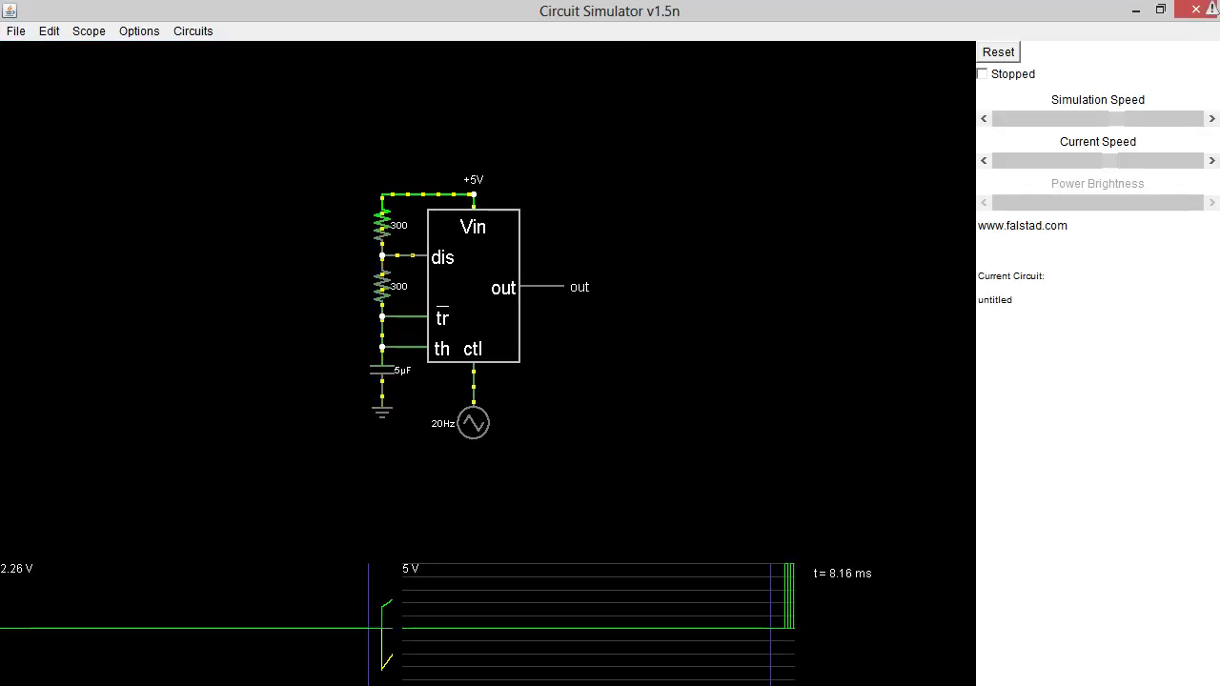
mouse_move(473, 423)
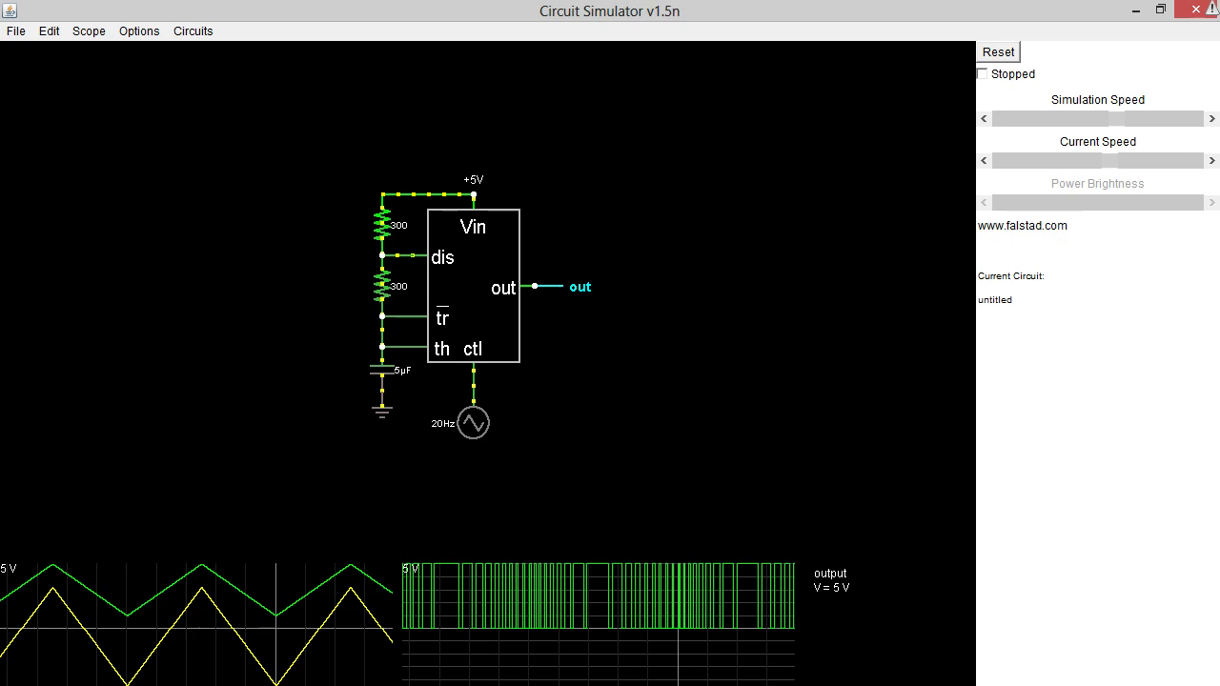
Alt-Tab back to Xournal and scroll up through the notes
key("alt+Tab")
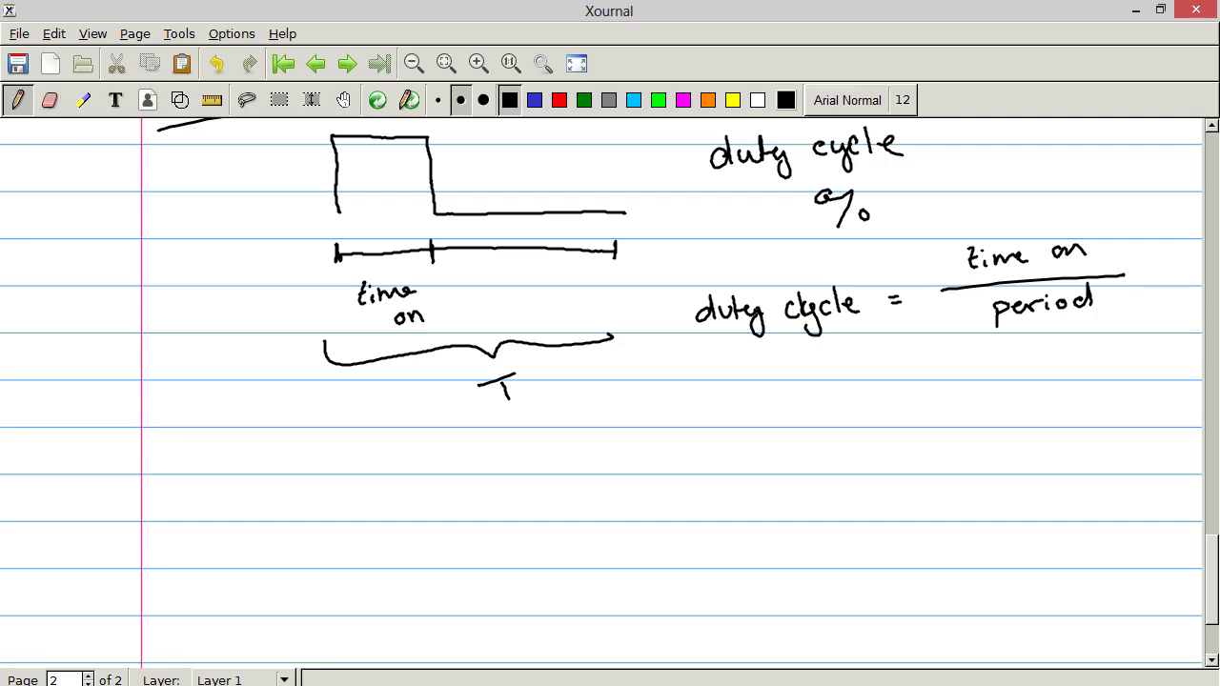
scroll(601, 391, "up", 20)
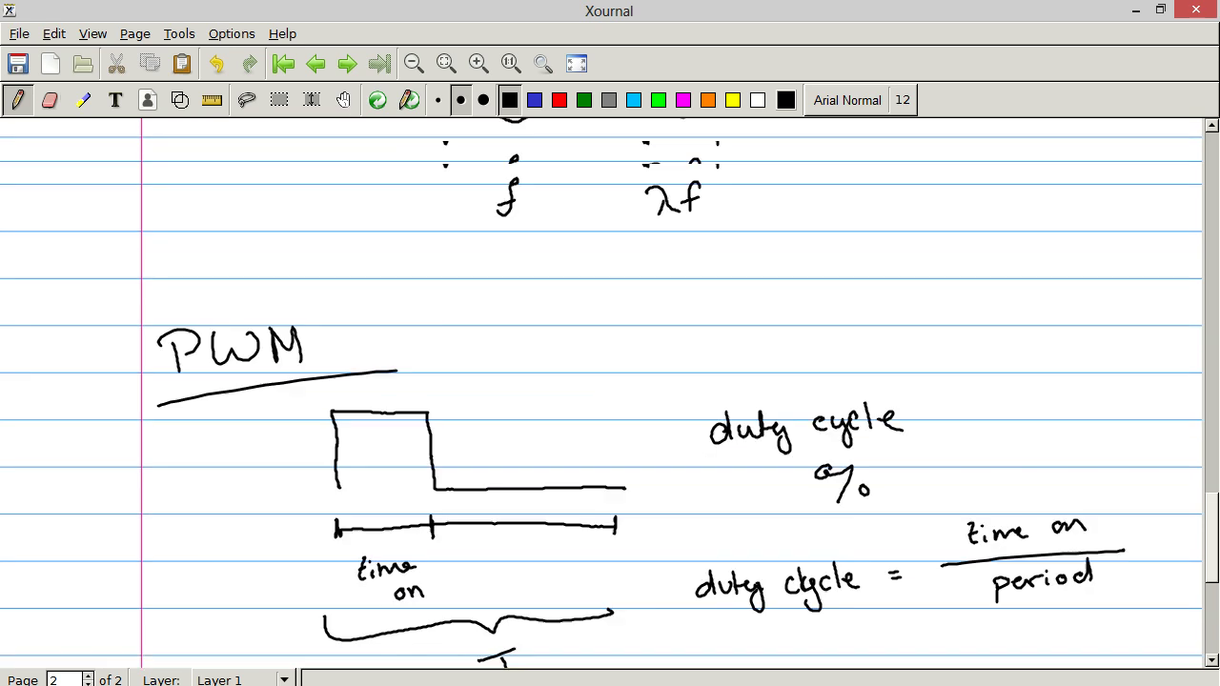